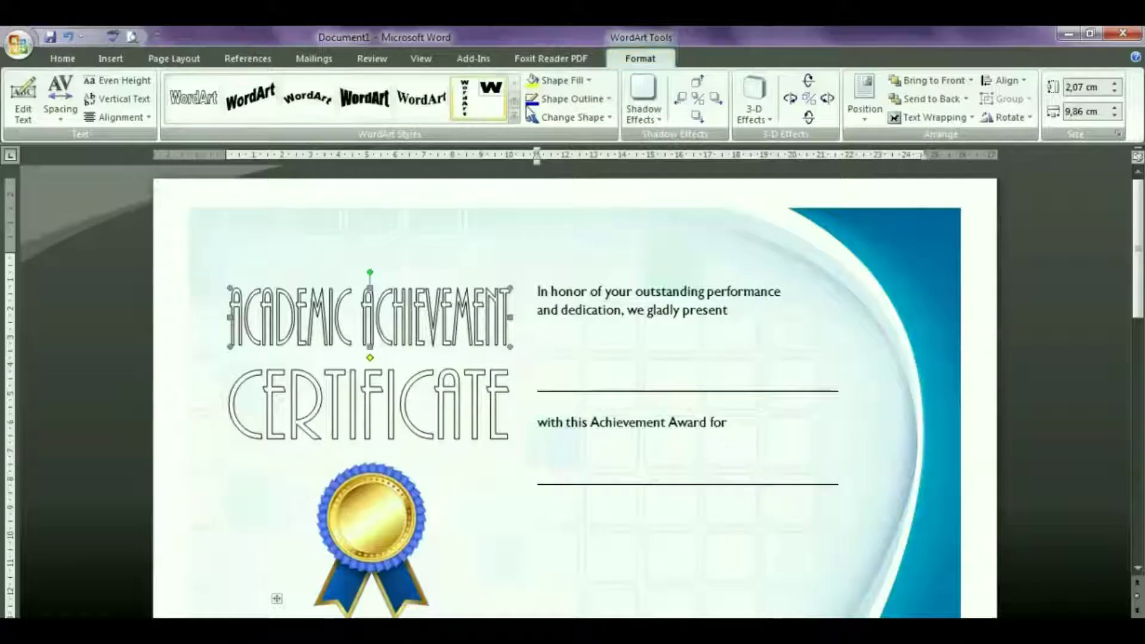
Step: Add an empty line above the award text and nudge the medal picture up
click(561, 79)
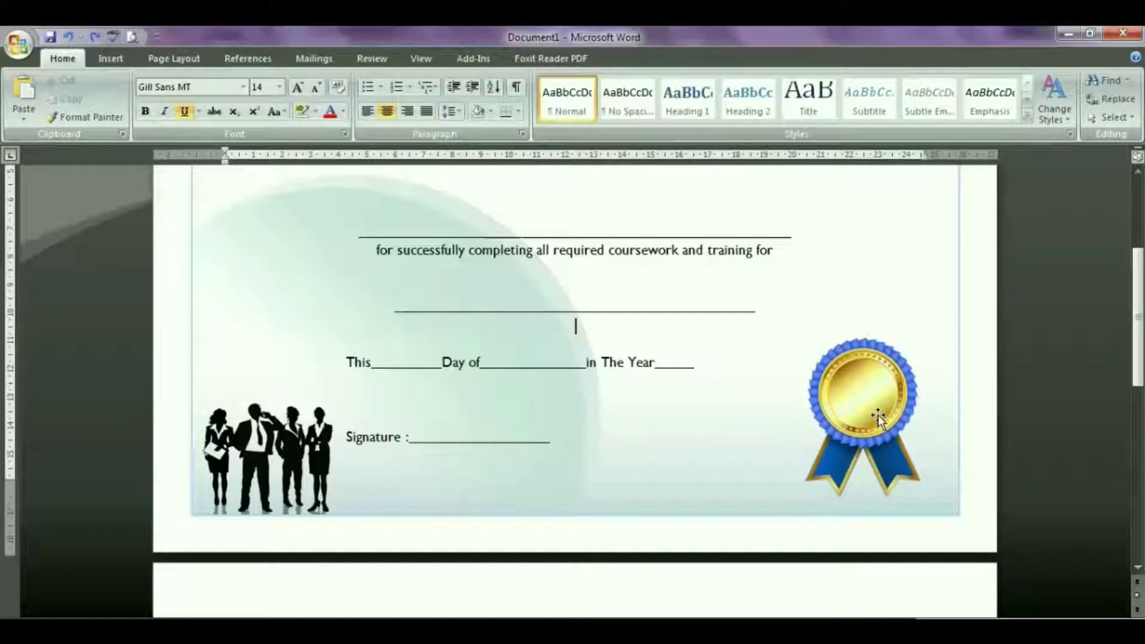
key(Return)
drag(868, 420, 877, 400)
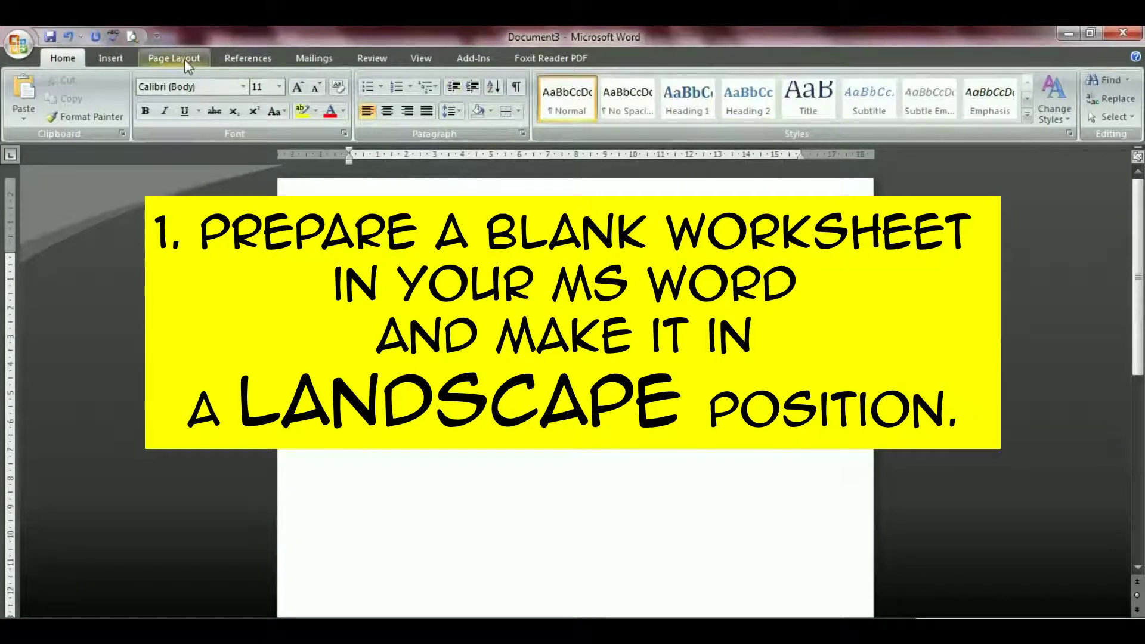
Step: Set the page orientation to Landscape
click(174, 58)
click(175, 98)
click(197, 179)
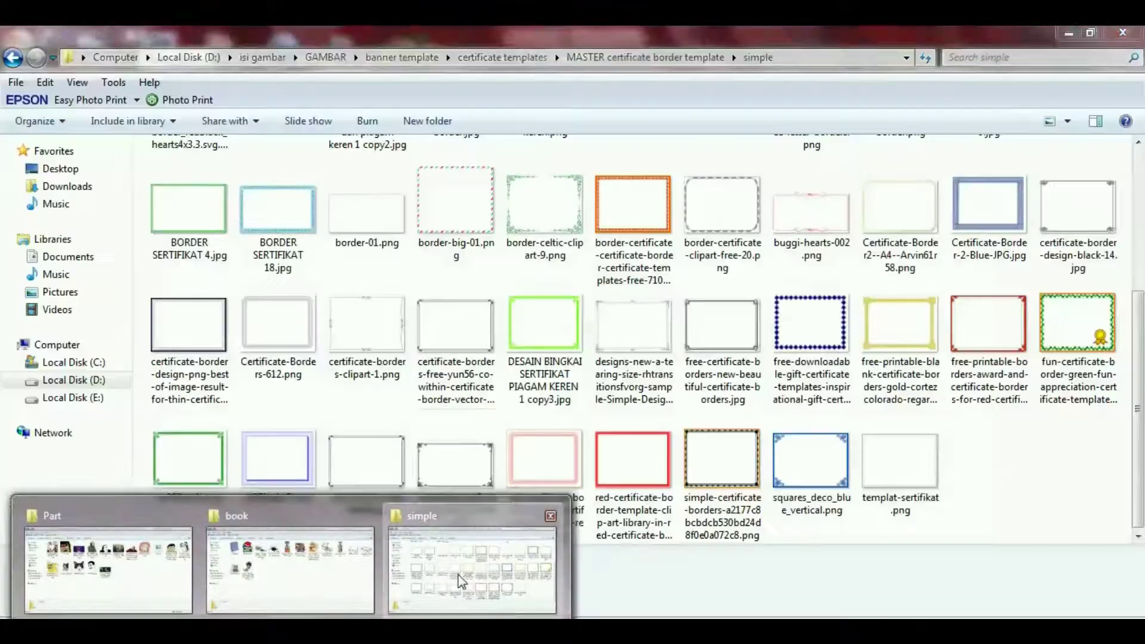
Step: Copy the red certificate border image file from the border templates folder
click(417, 610)
right_click(631, 468)
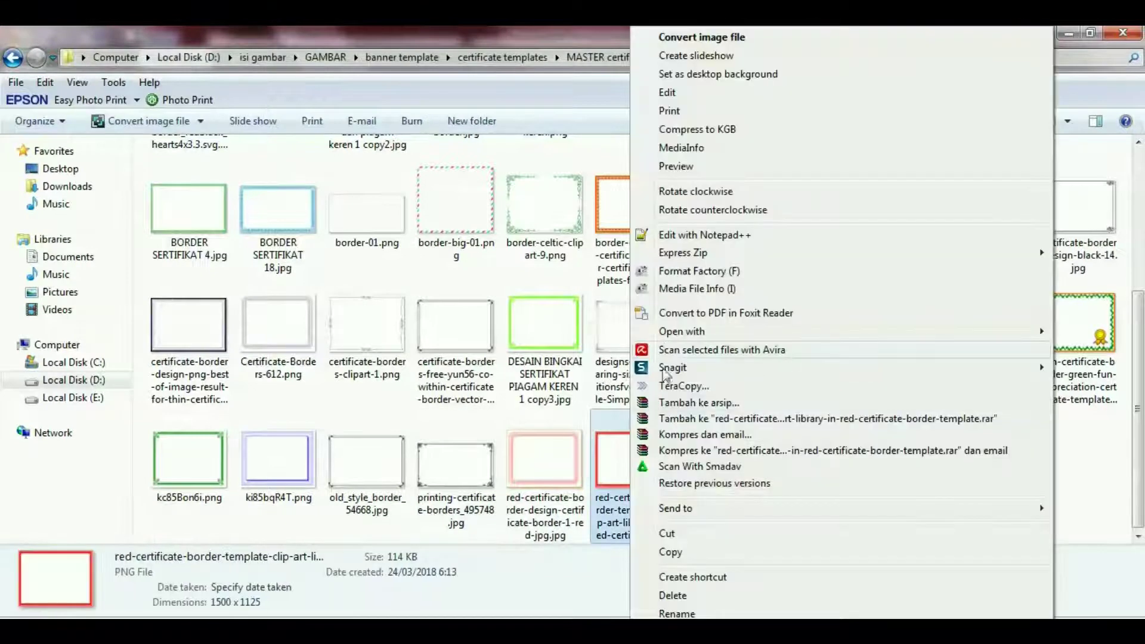
click(670, 552)
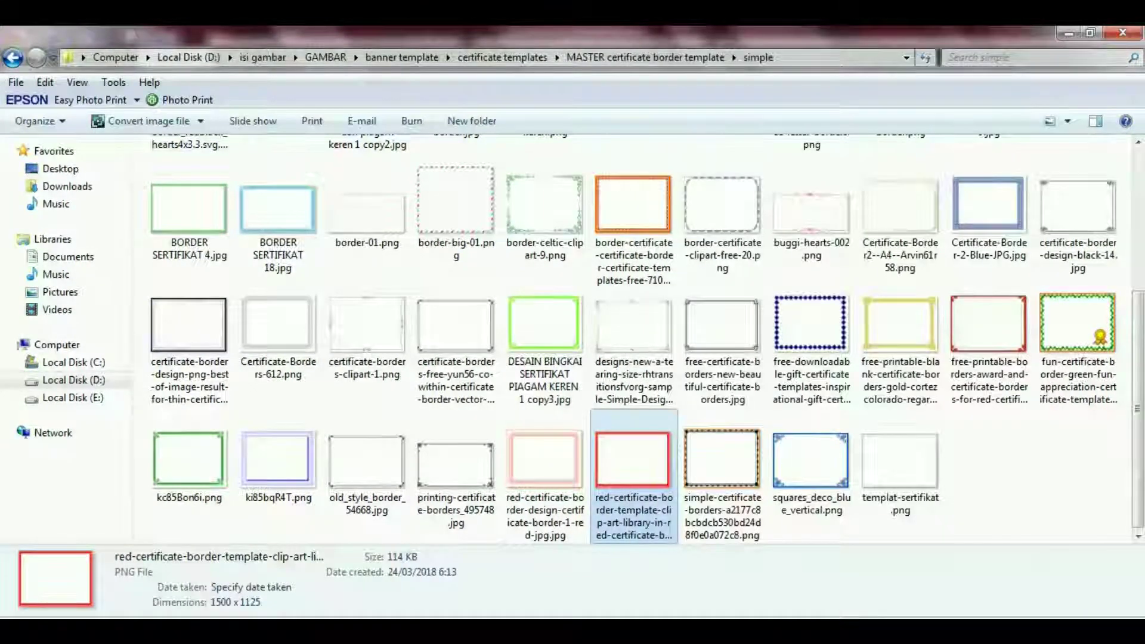
key(alt+Tab)
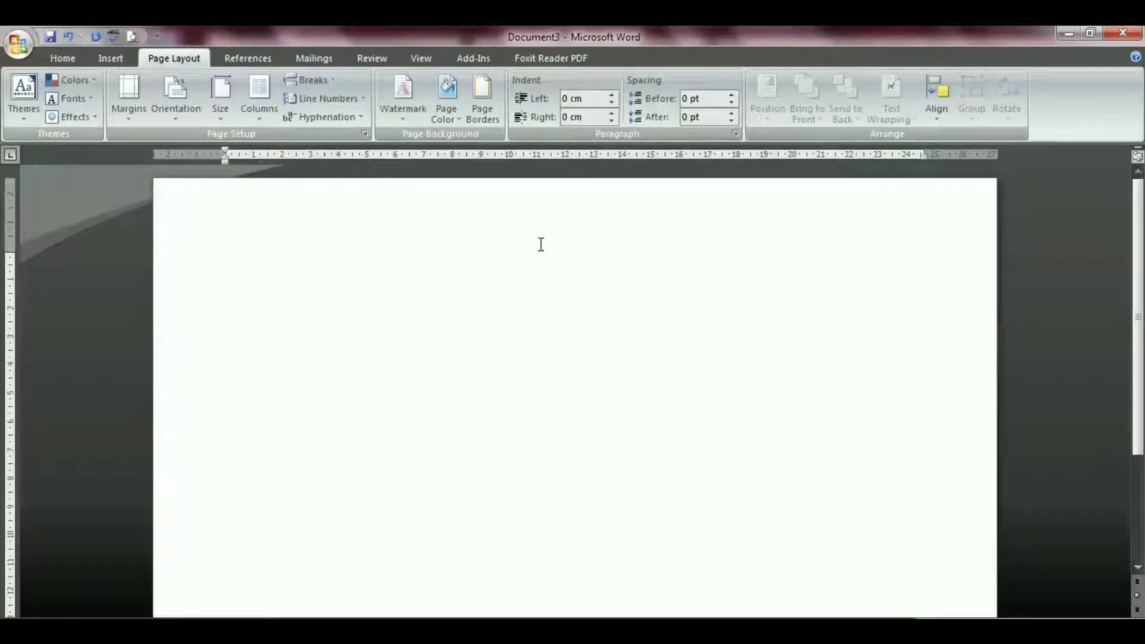
Step: Paste the red border picture onto the page and set its wrapping to Behind Text
right_click(497, 262)
click(513, 307)
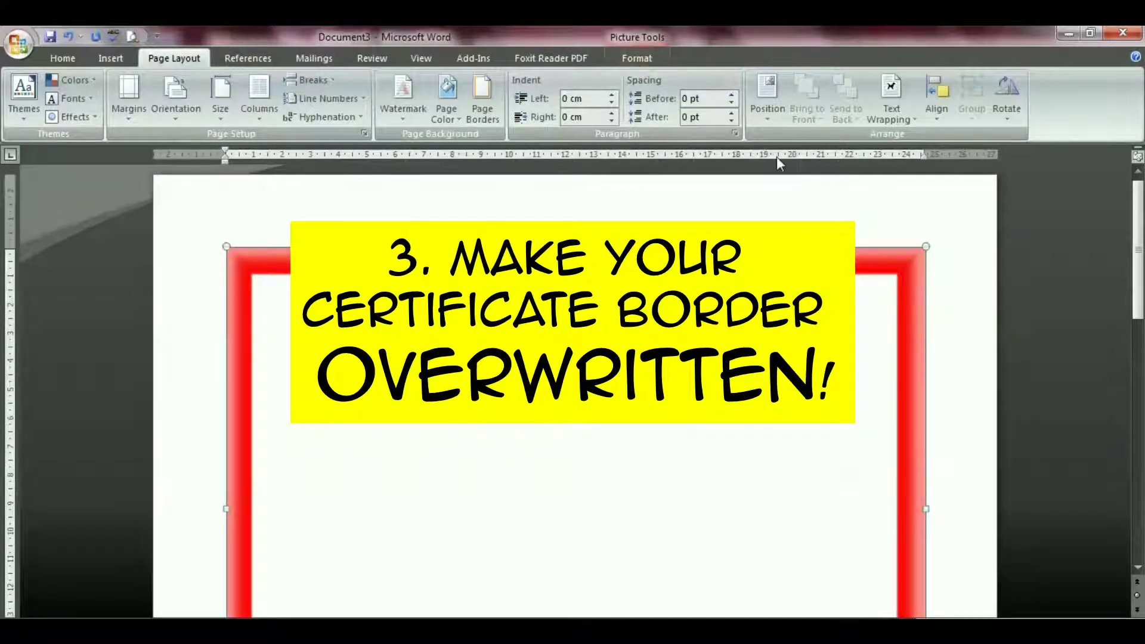
click(649, 59)
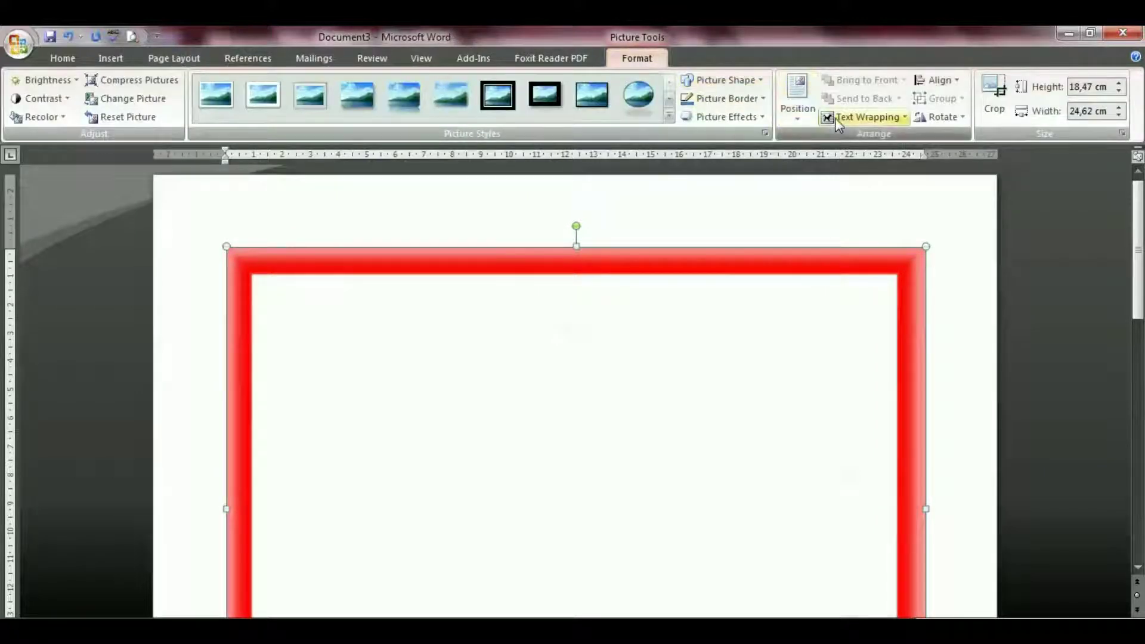
click(866, 117)
click(872, 195)
Step: Move and stretch the red border so it frames the whole landscape page
drag(521, 296, 474, 243)
scroll(831, 350, down, 5)
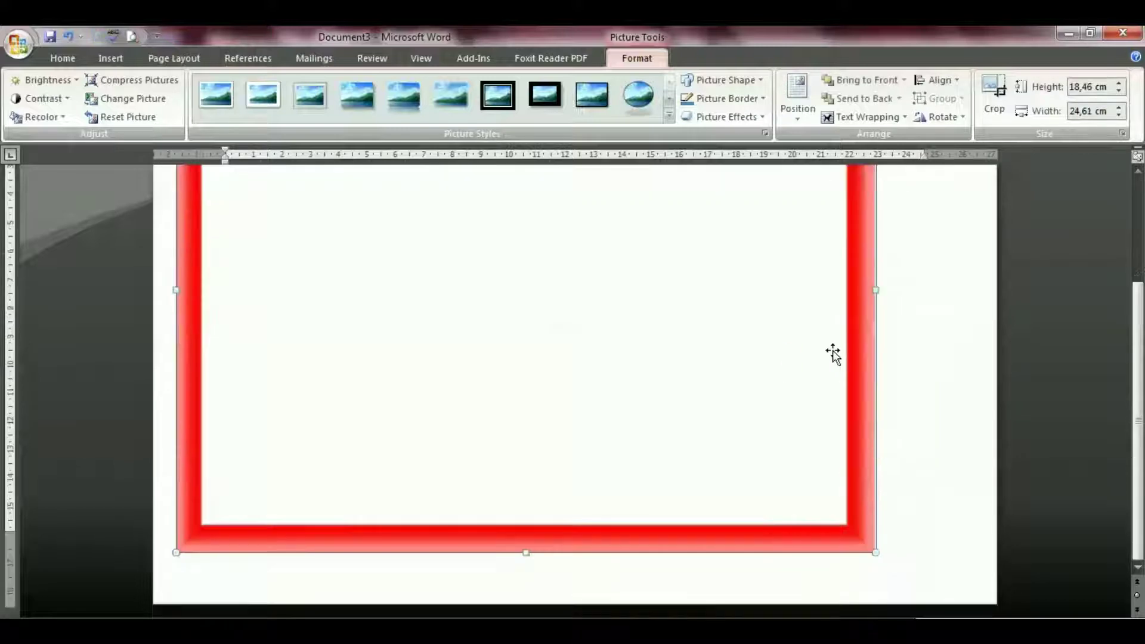
drag(874, 548, 906, 575)
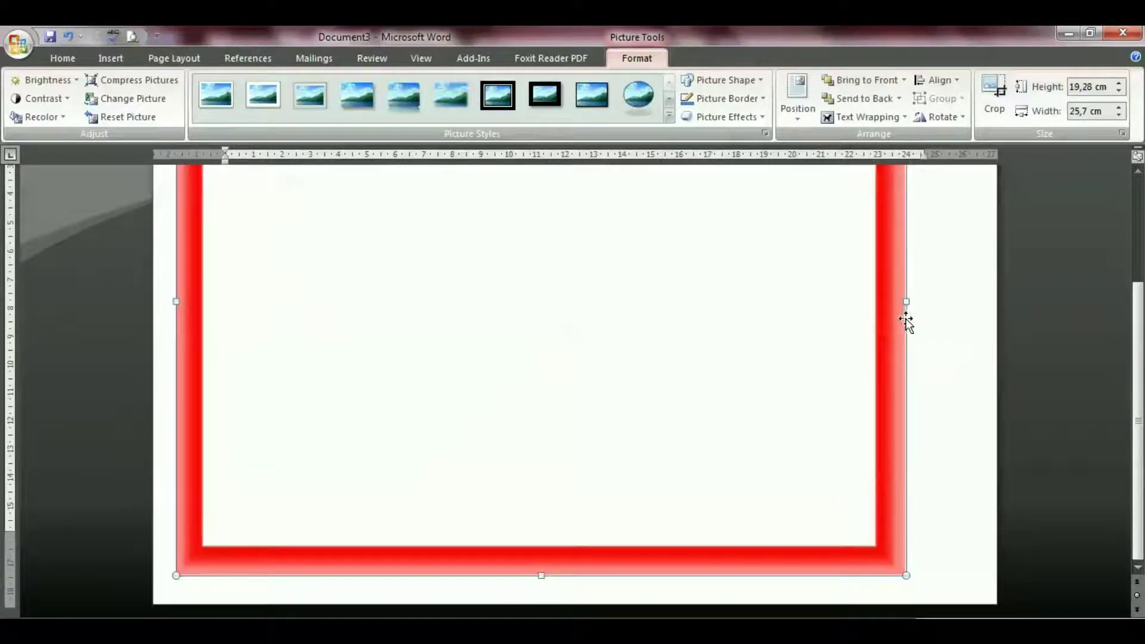
mouse_move(907, 302)
mouse_down()
mouse_move(972, 314)
mouse_move(969, 323)
mouse_up()
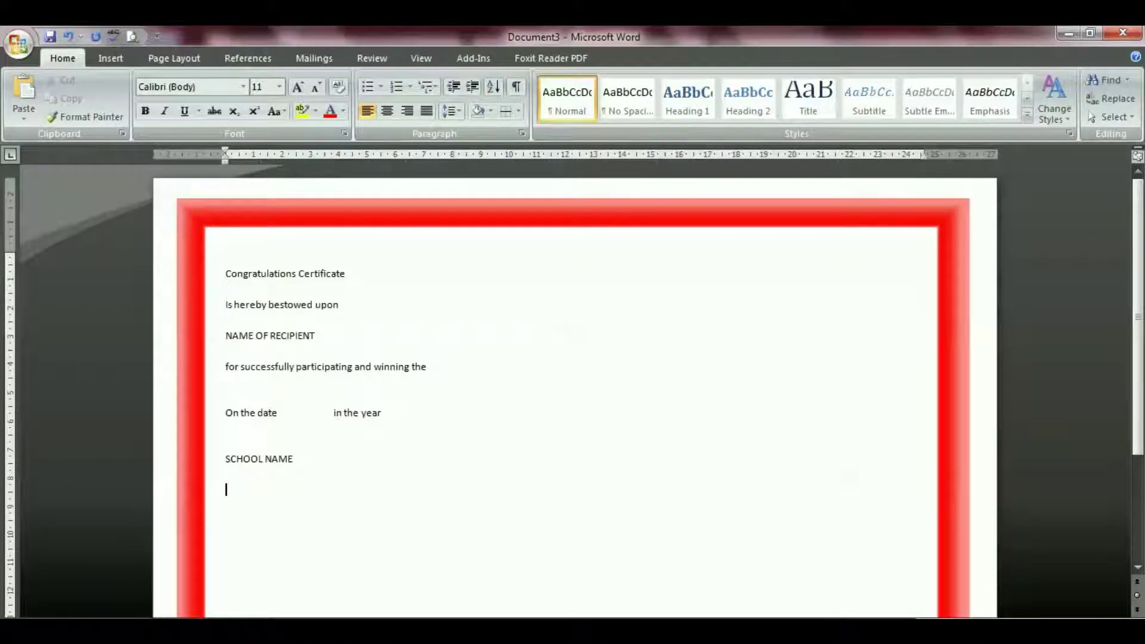
Step: Insert a 3-column, 2-row table below SCHOOL NAME
click(174, 58)
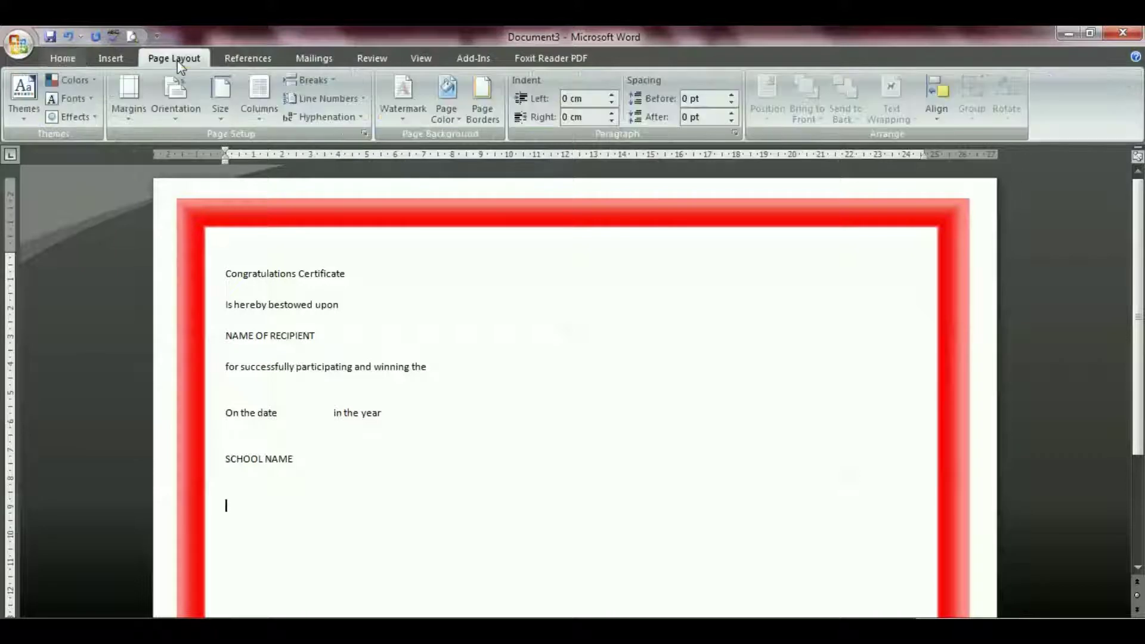
click(143, 104)
key(Escape)
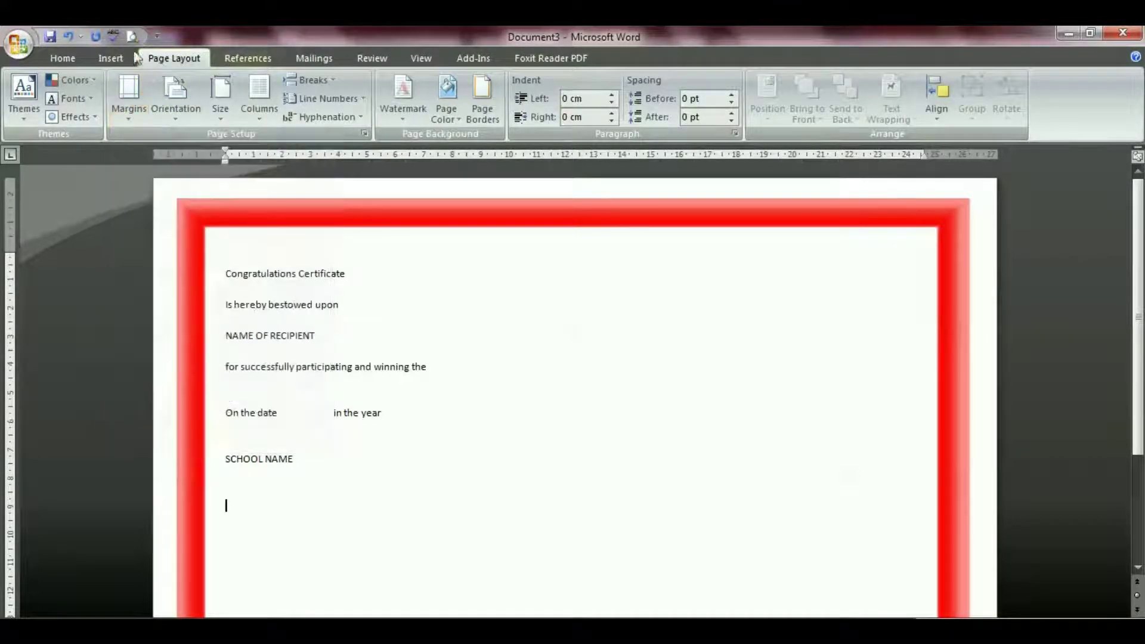
click(110, 58)
click(138, 104)
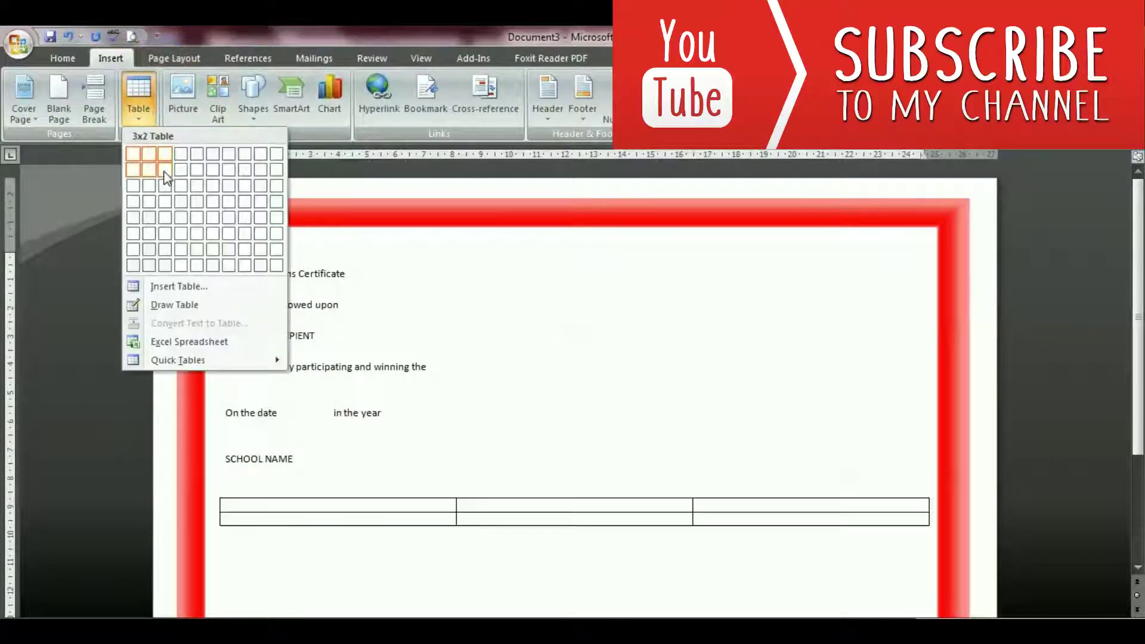
click(170, 173)
Step: Enter 'Principal' in the first cell of the table's second row
click(395, 519)
text(Principal)
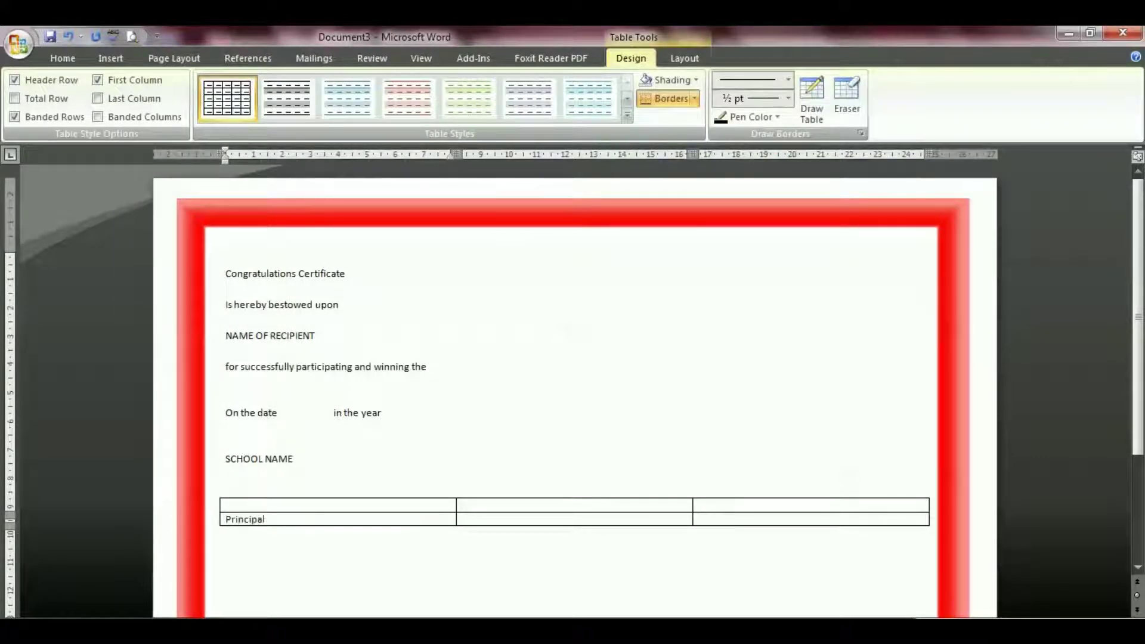
key(Tab)
key(Tab)
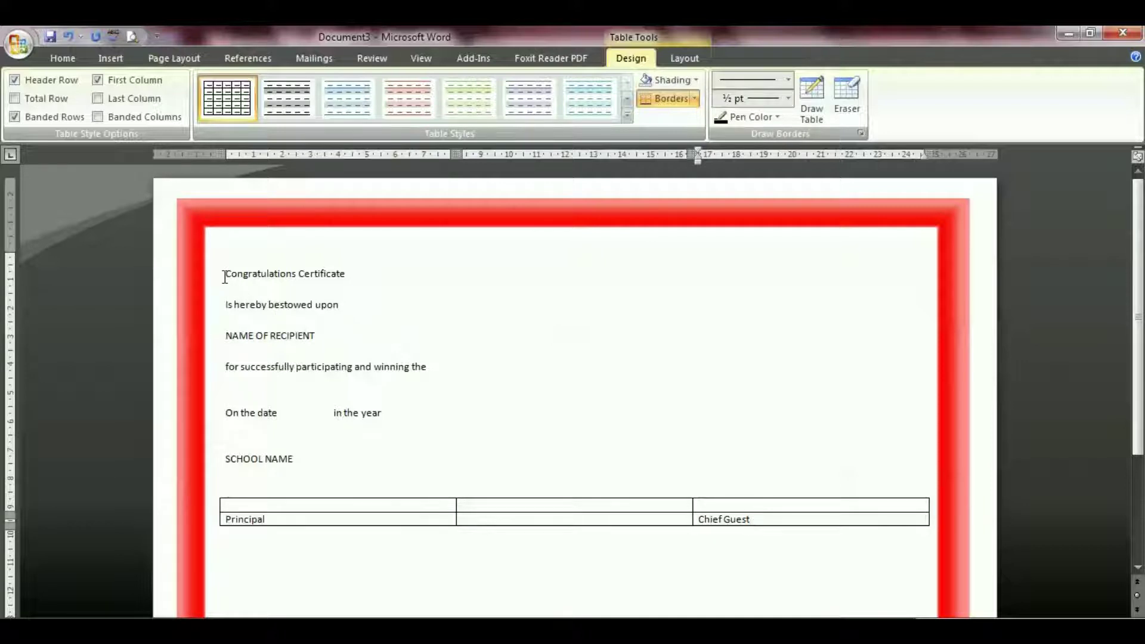
Step: Apply Century Gothic to the certificate wording and the signature table
drag(225, 278, 369, 457)
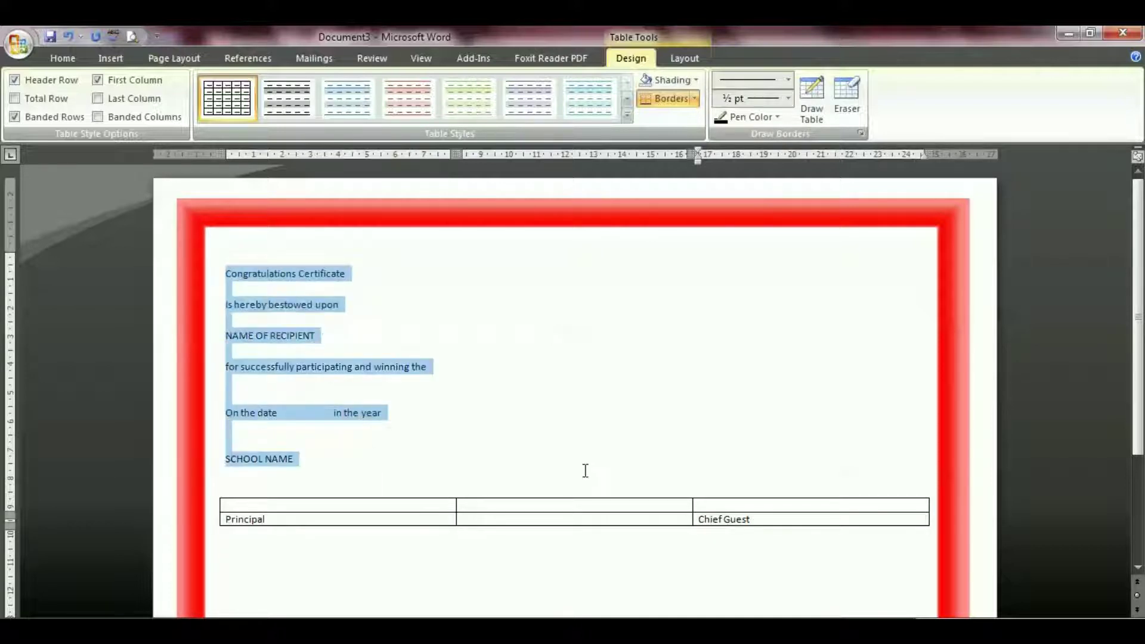
drag(585, 471, 760, 514)
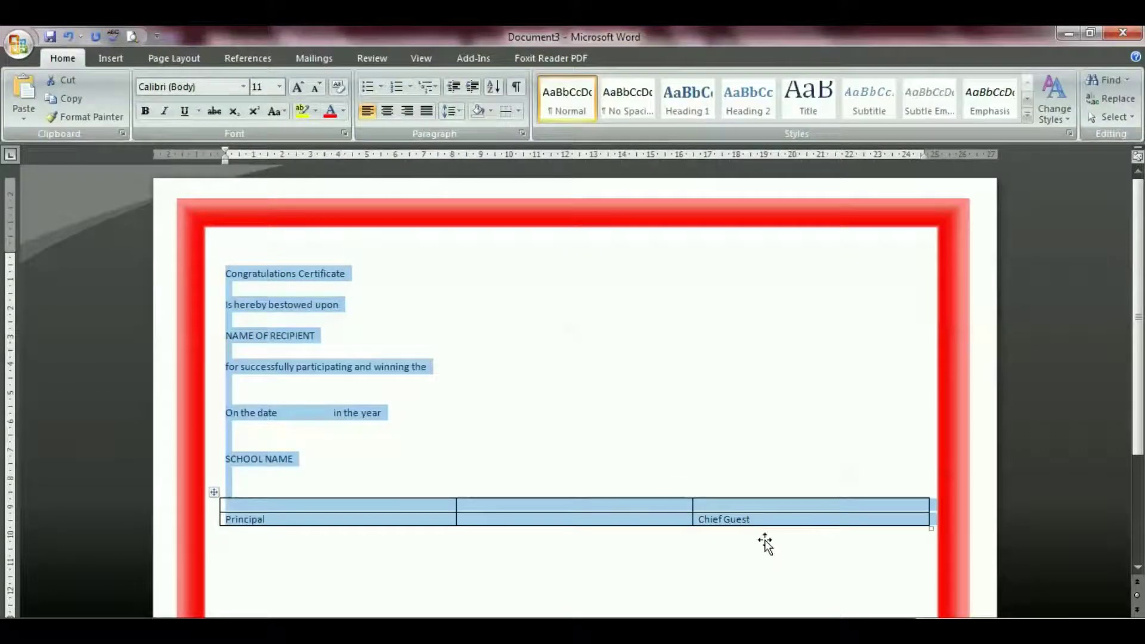
click(243, 86)
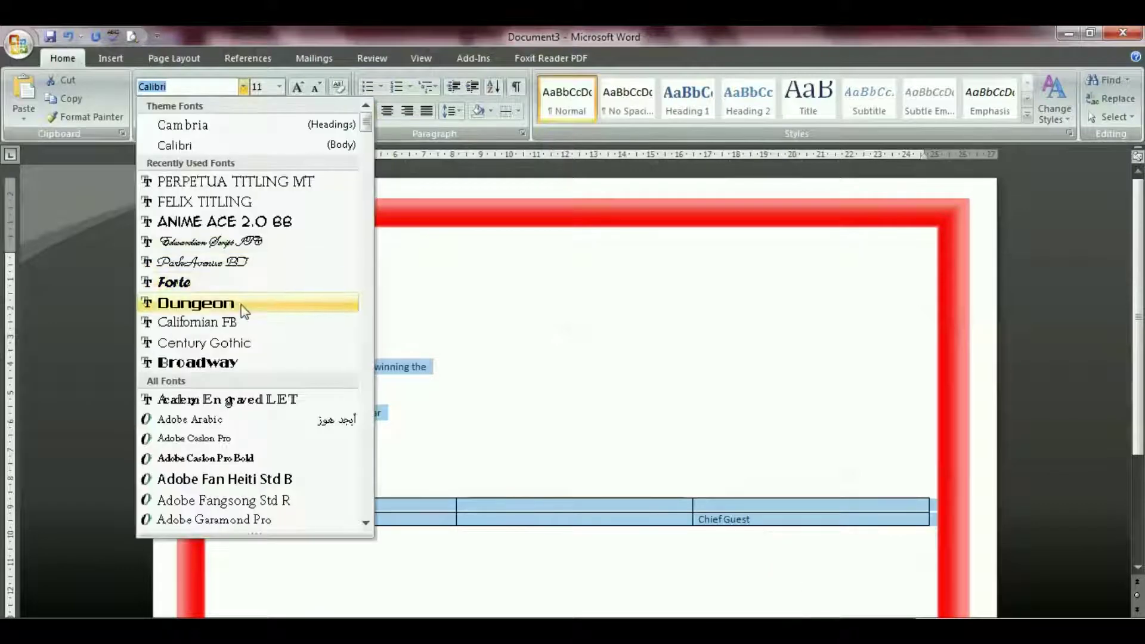
click(242, 344)
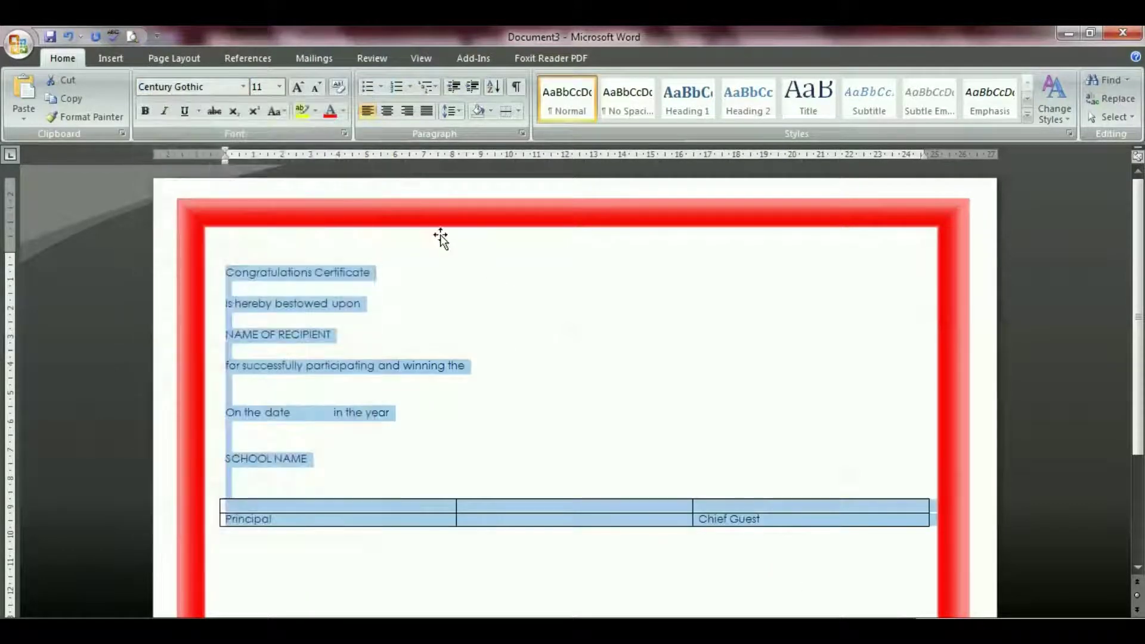
Step: Select the whole document and set its font size to 14 pt
click(280, 87)
click(279, 87)
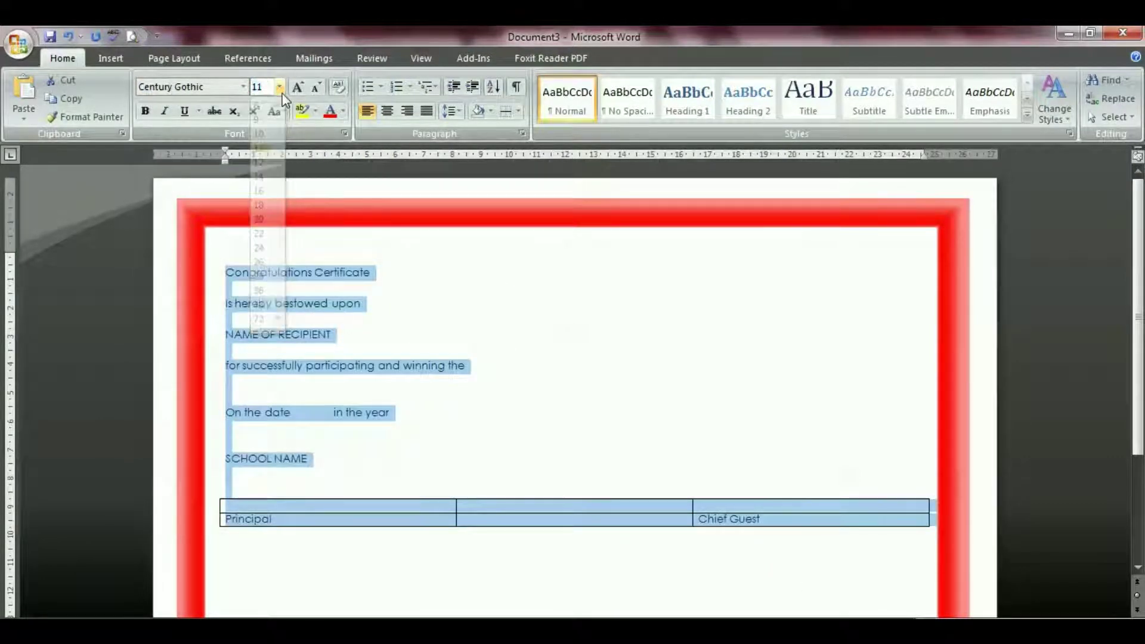
click(561, 286)
key(ctrl+a)
ctrl+scroll(561, 282, down, 1)
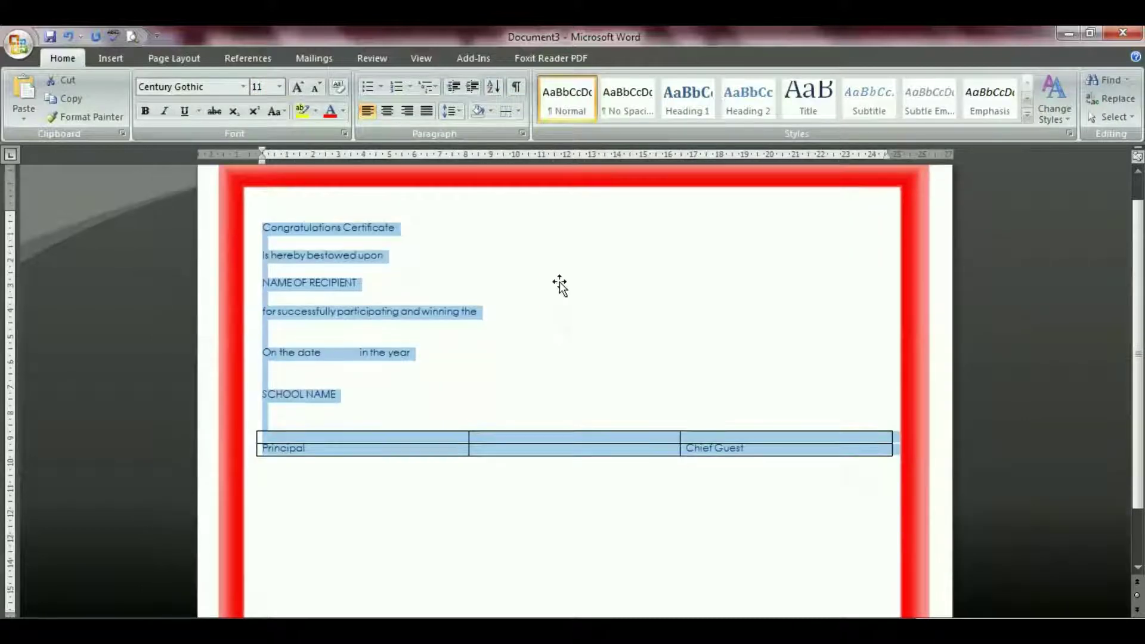
ctrl+scroll(560, 282, down, 1)
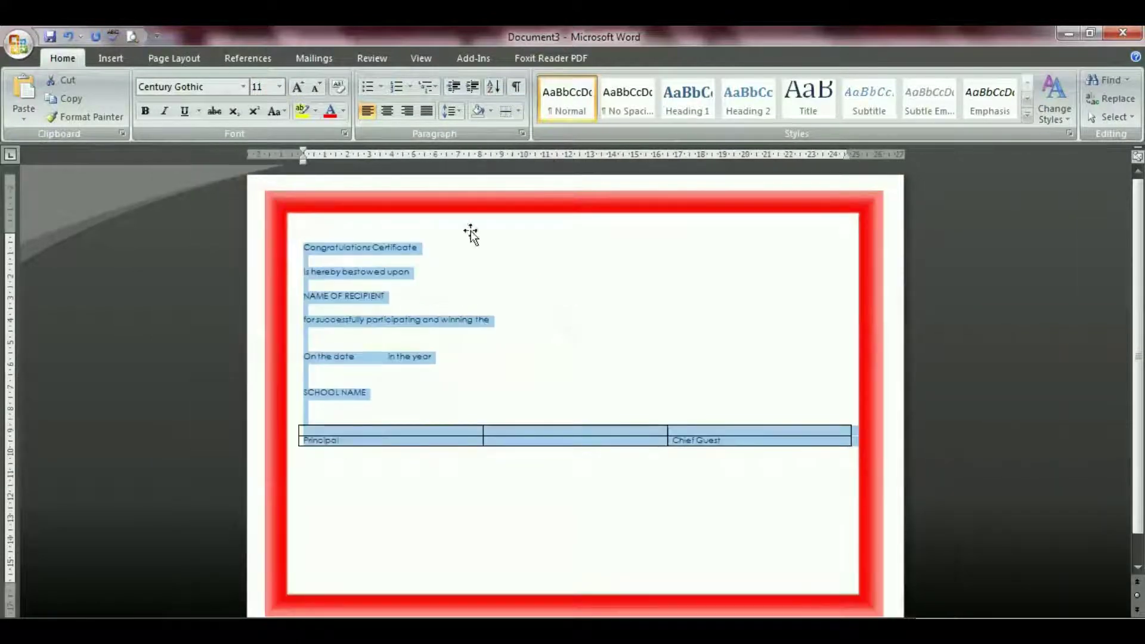
click(279, 87)
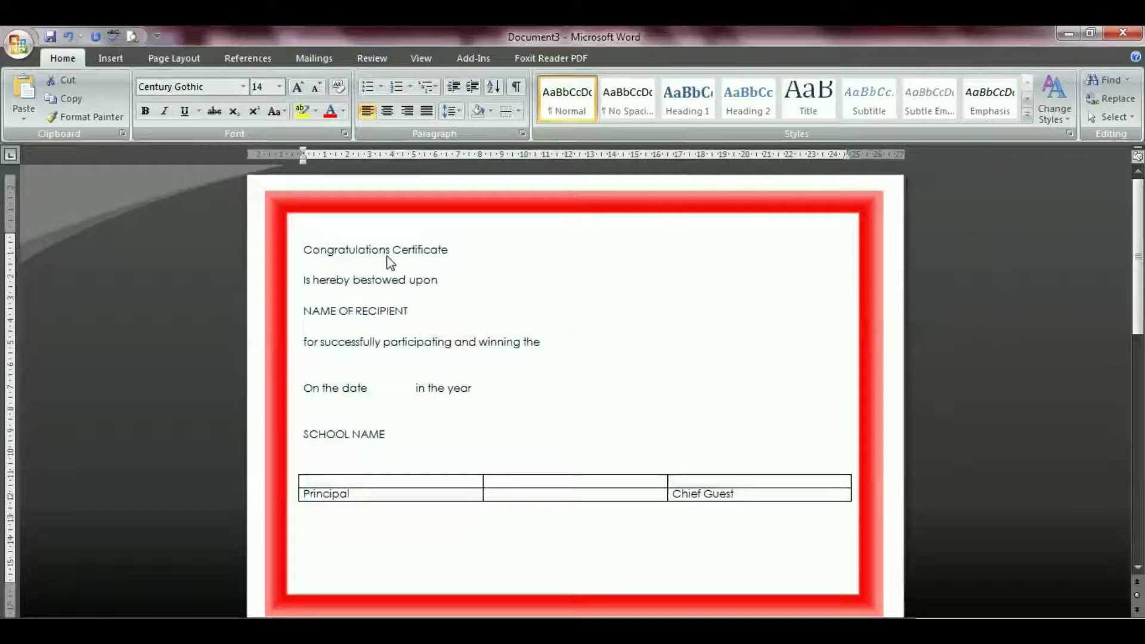
scroll(389, 259, up, 1)
Step: Narrow the signature table's columns on the ruler to about half width, leaving a slim middle column
click(373, 264)
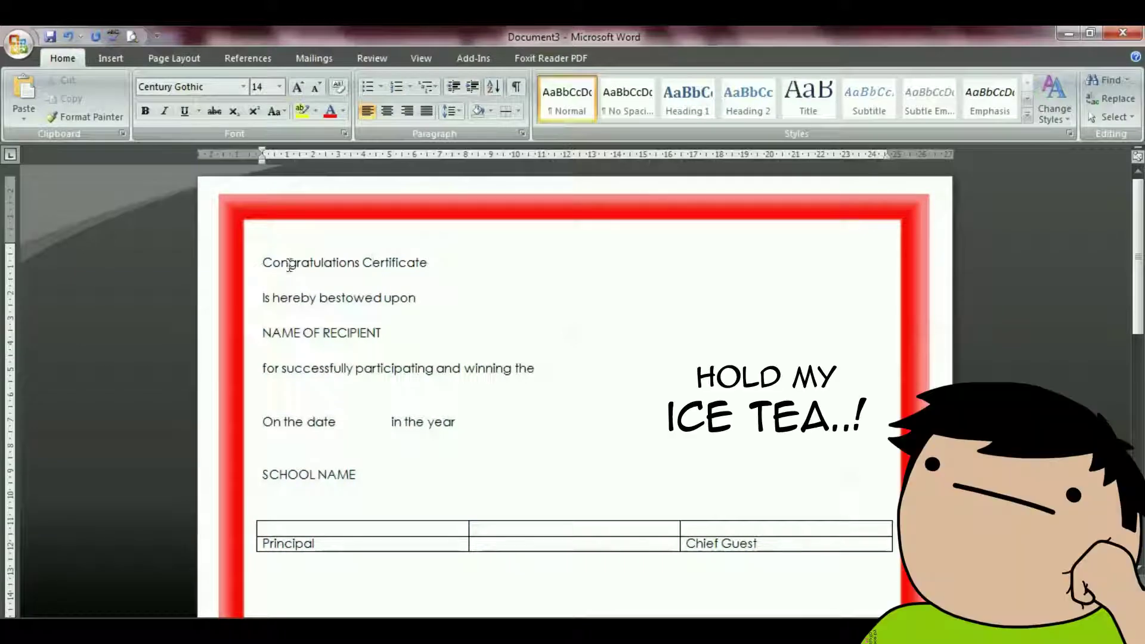
click(458, 531)
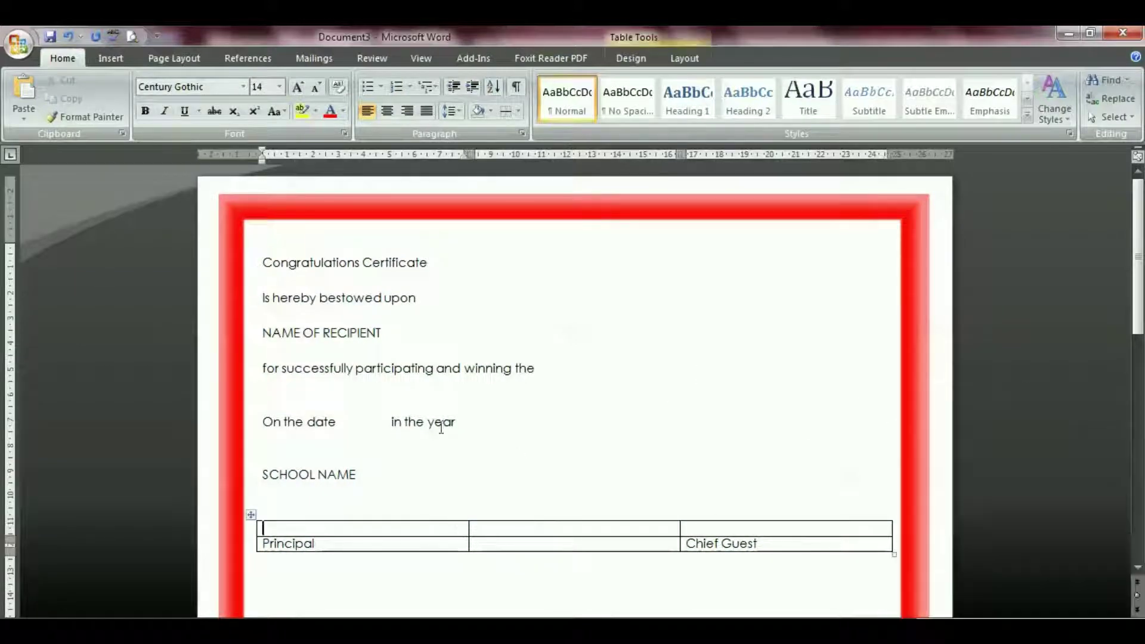
drag(469, 153, 408, 154)
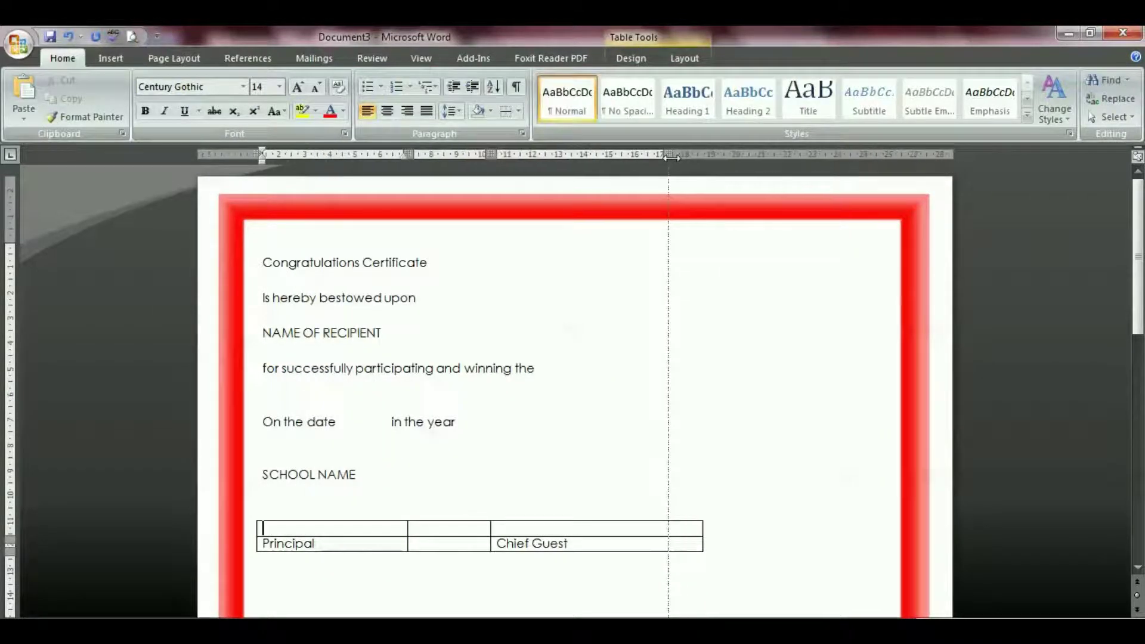
drag(678, 157, 664, 156)
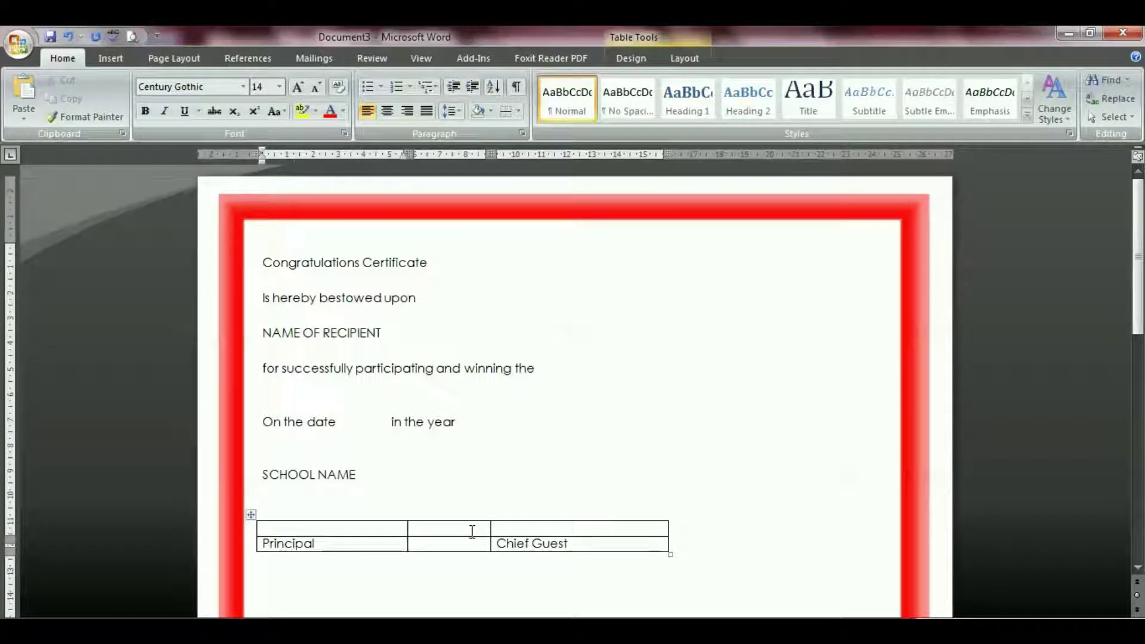
drag(408, 170, 395, 169)
drag(478, 155, 452, 155)
drag(631, 155, 605, 160)
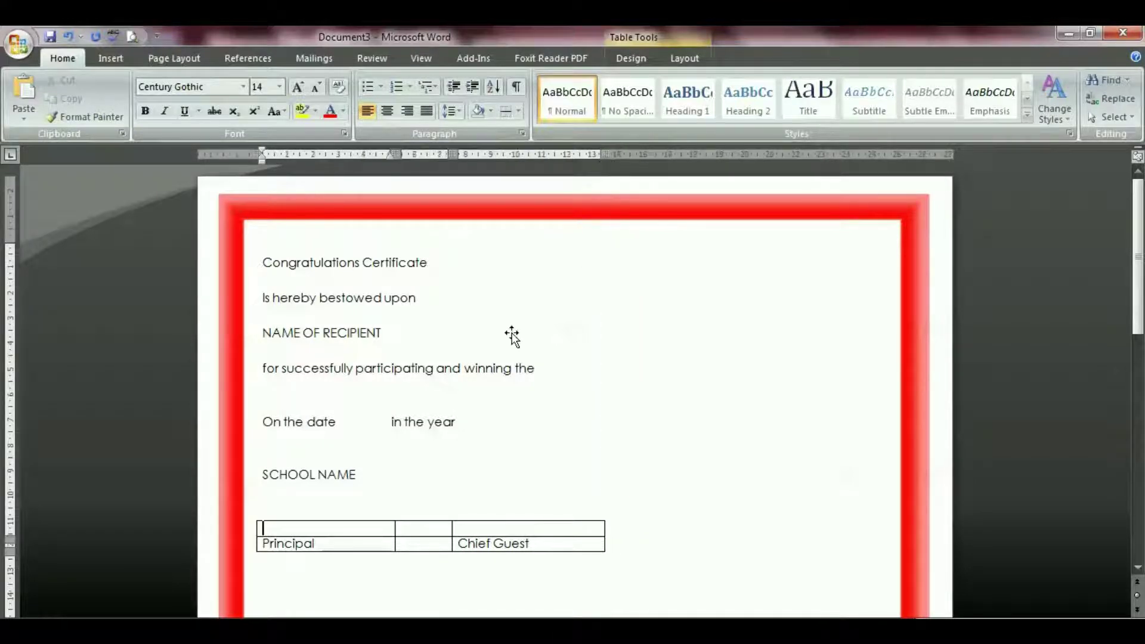
Step: Set the 'Is hereby bestowed upon' line to 16 pt
triple_click(318, 298)
click(280, 87)
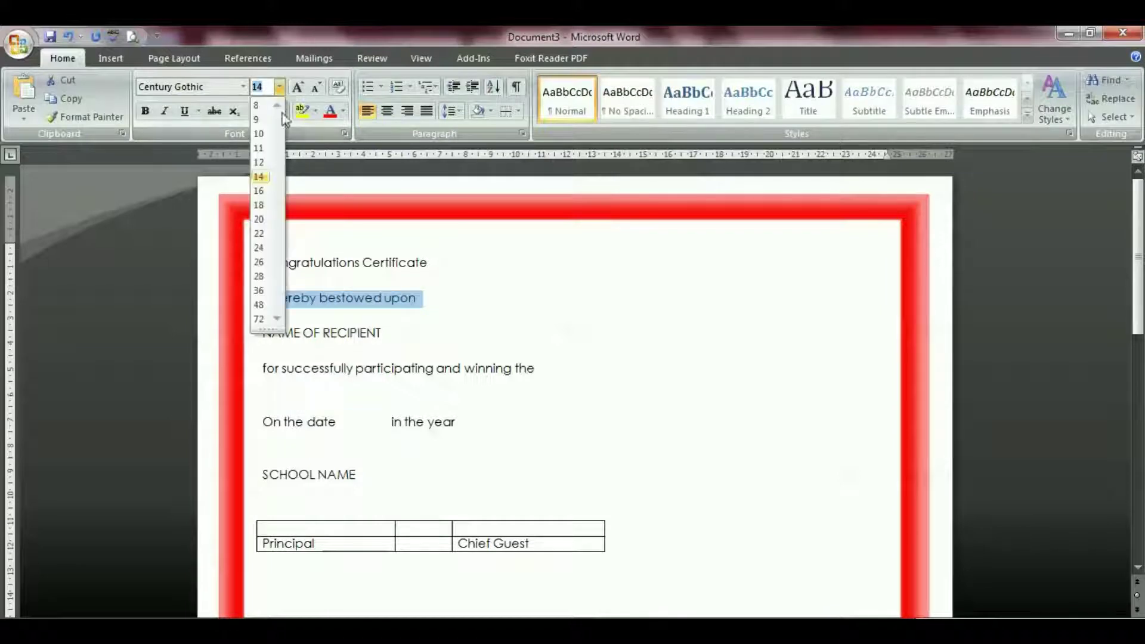
click(262, 191)
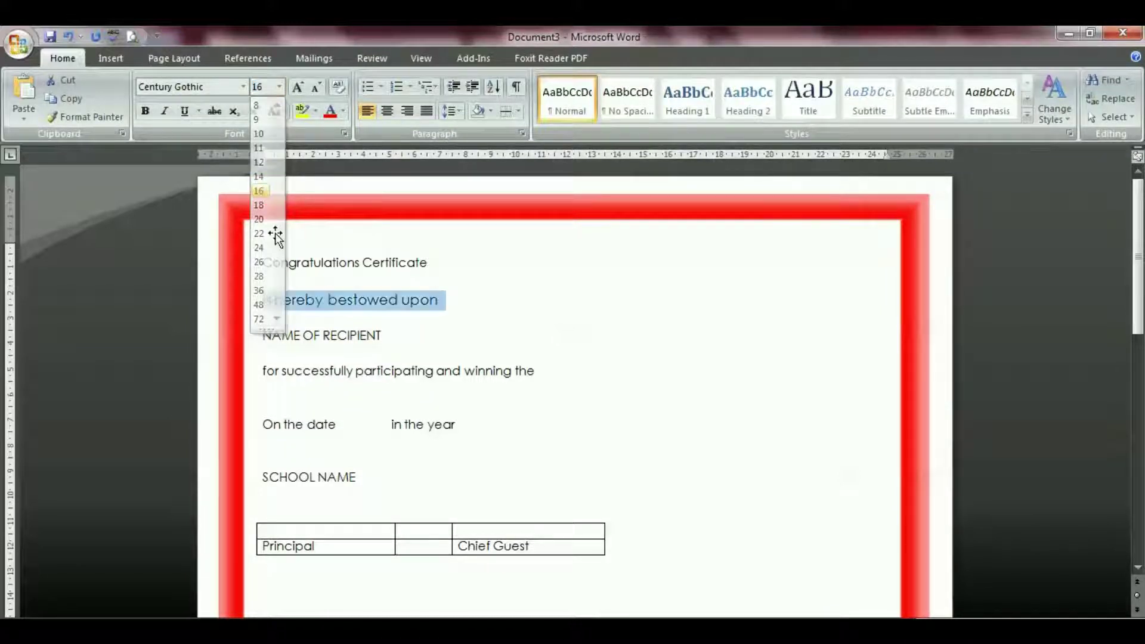
Step: Remove the paragraph gap below NAME OF RECIPIENT using a line break and line spacing
click(389, 333)
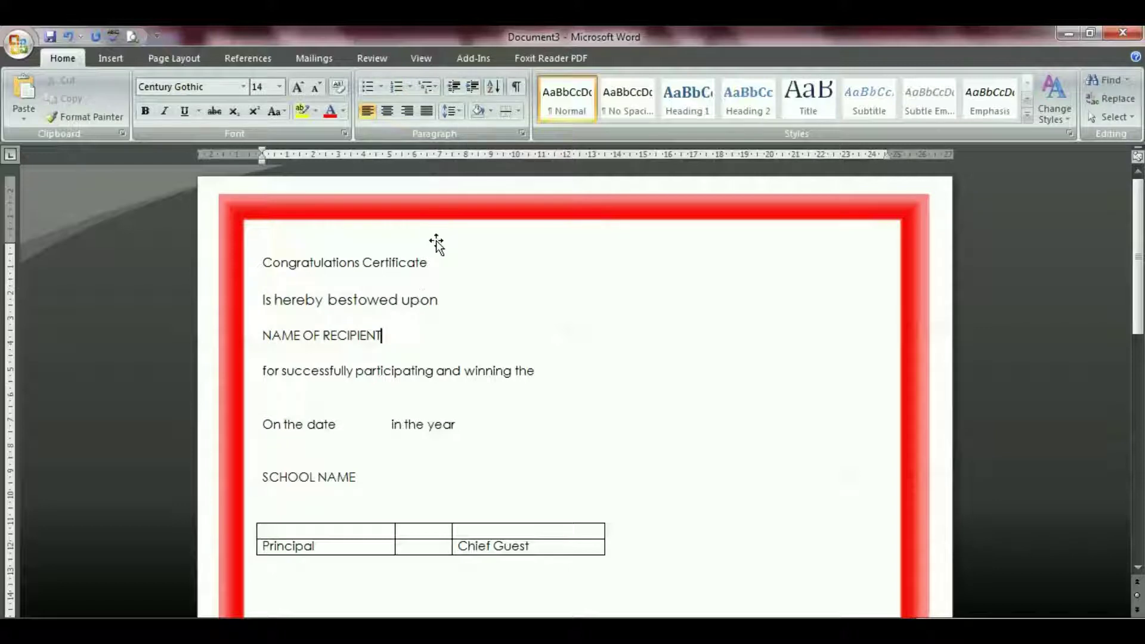
key(Delete)
key(shift+Return)
click(452, 111)
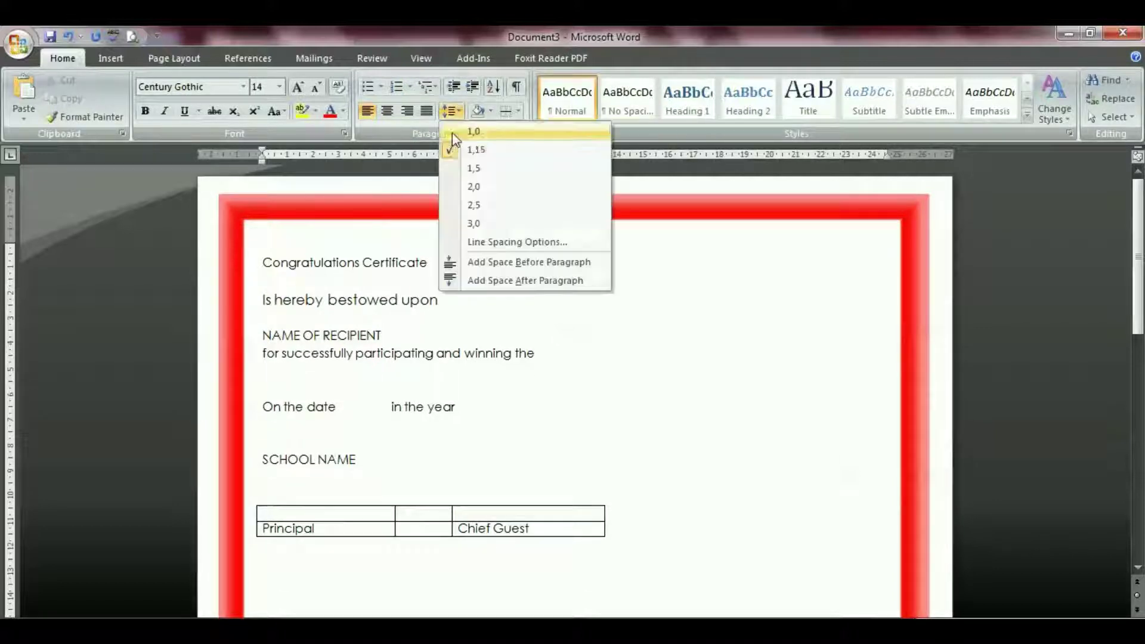
click(455, 171)
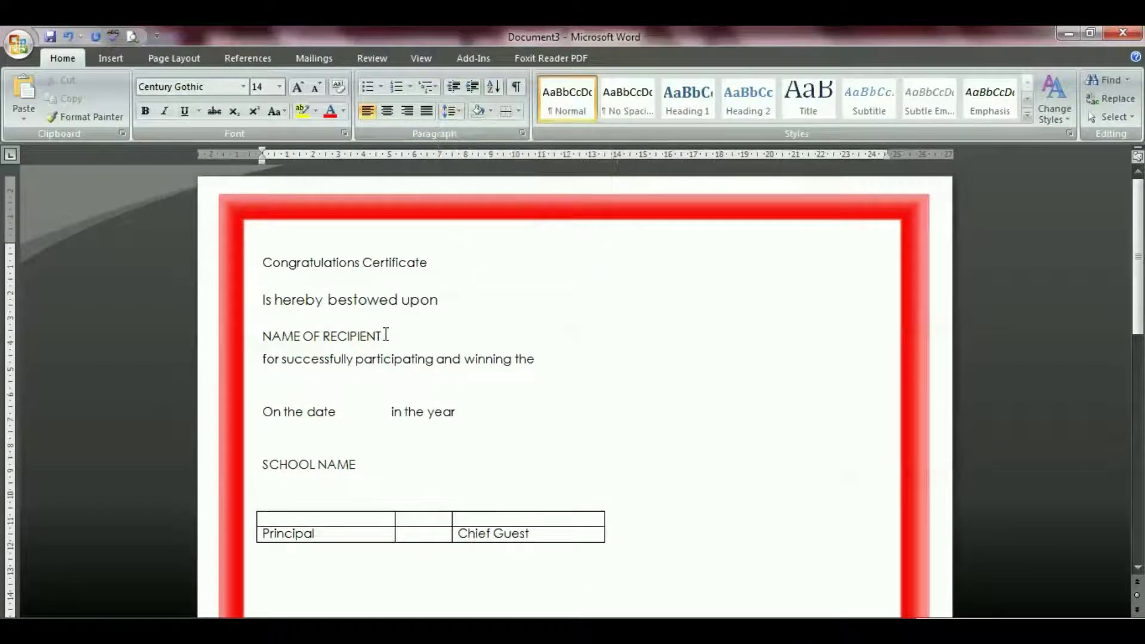
Step: Set NAME OF RECIPIENT to font size 22
drag(387, 337, 263, 336)
click(243, 87)
click(279, 86)
click(279, 87)
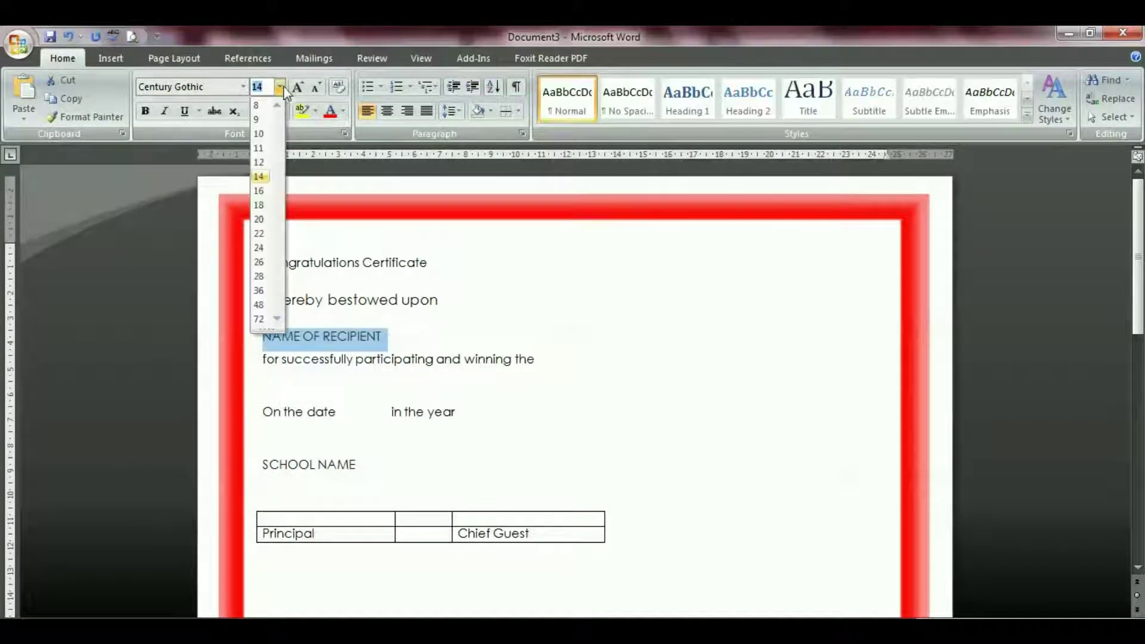
click(264, 218)
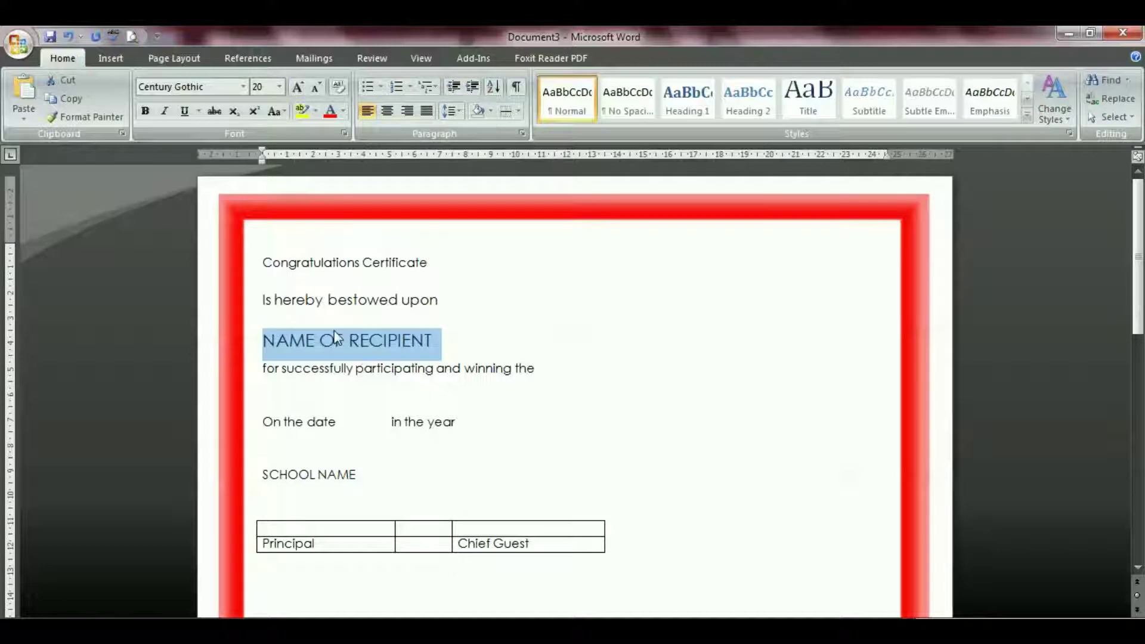
click(279, 86)
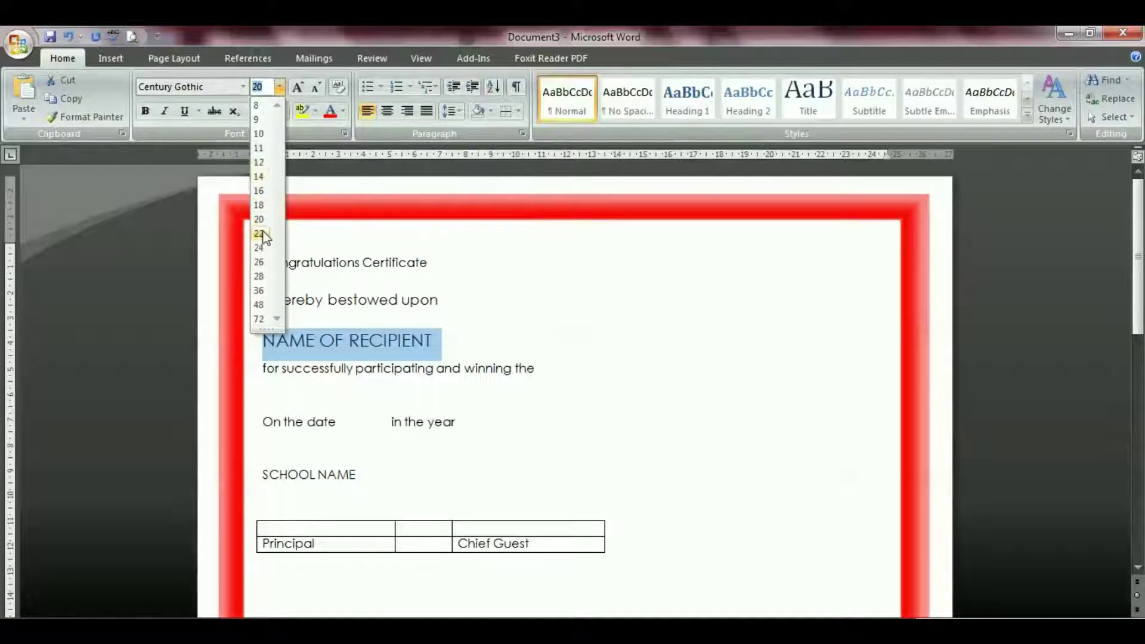
click(259, 233)
Step: Set the SCHOOL NAME line to font size 18
triple_click(310, 478)
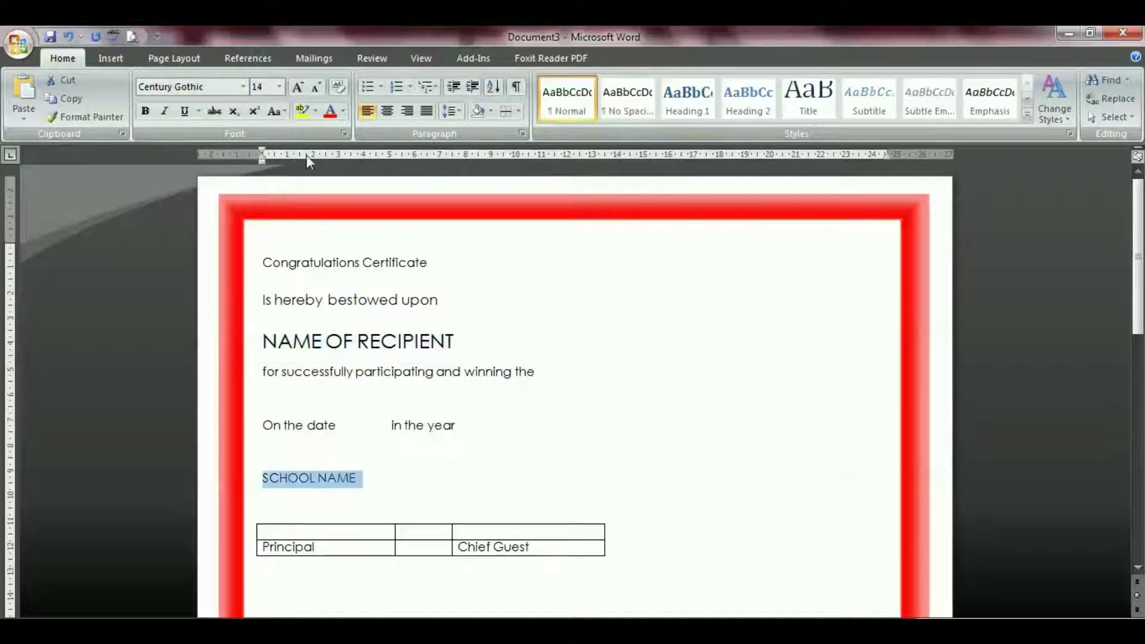
click(280, 86)
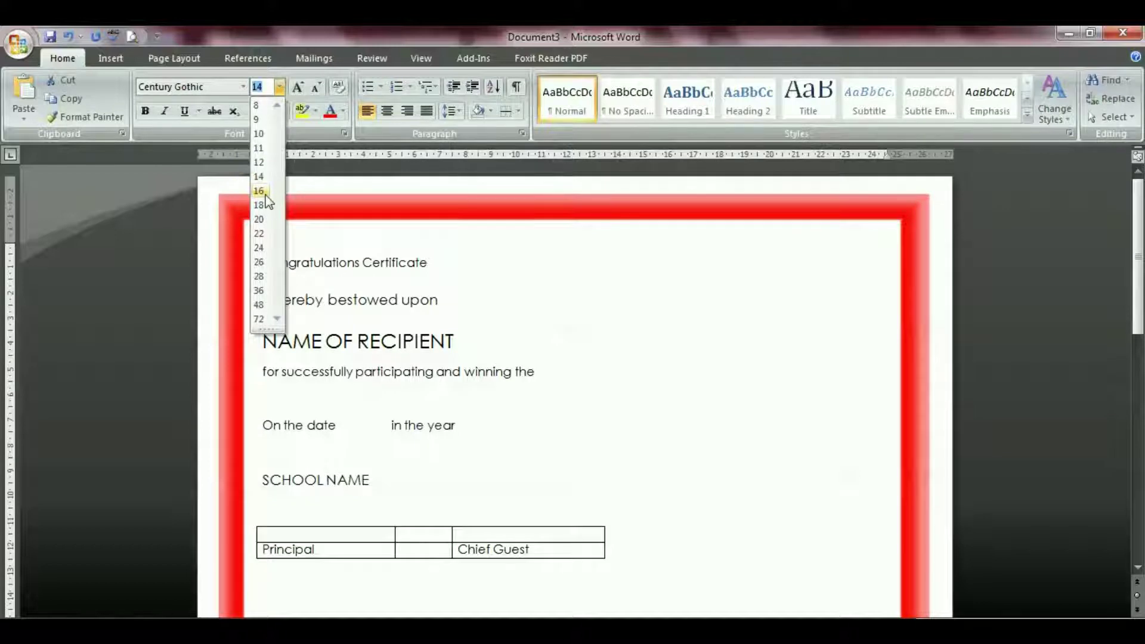
click(259, 204)
scroll(368, 387, down, 1)
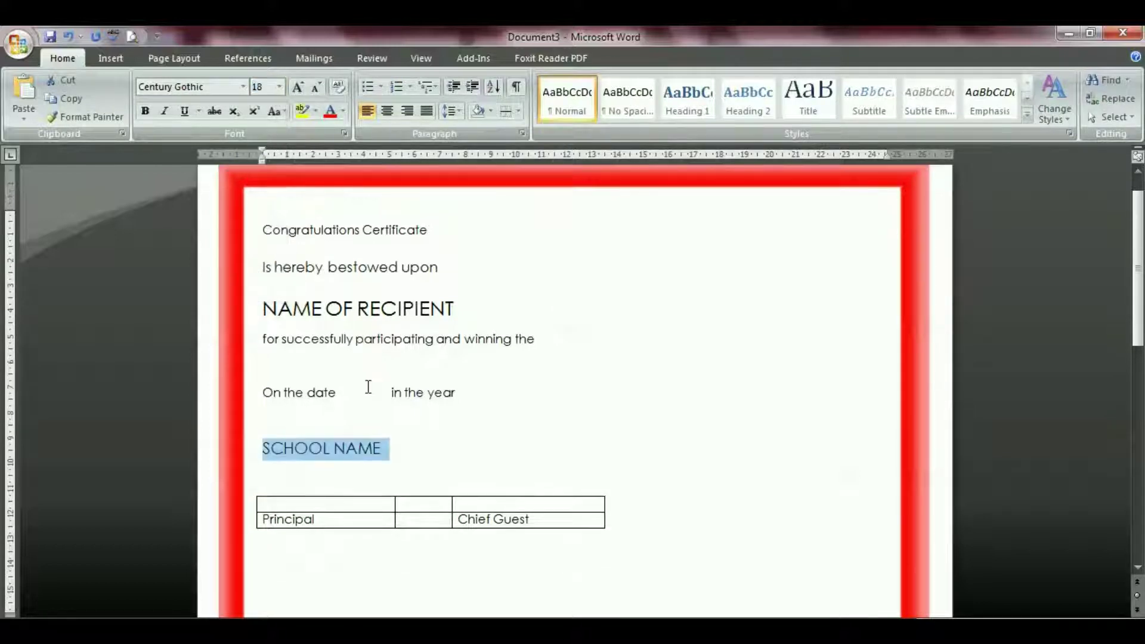
scroll(369, 386, down, 1)
click(338, 357)
text(...()
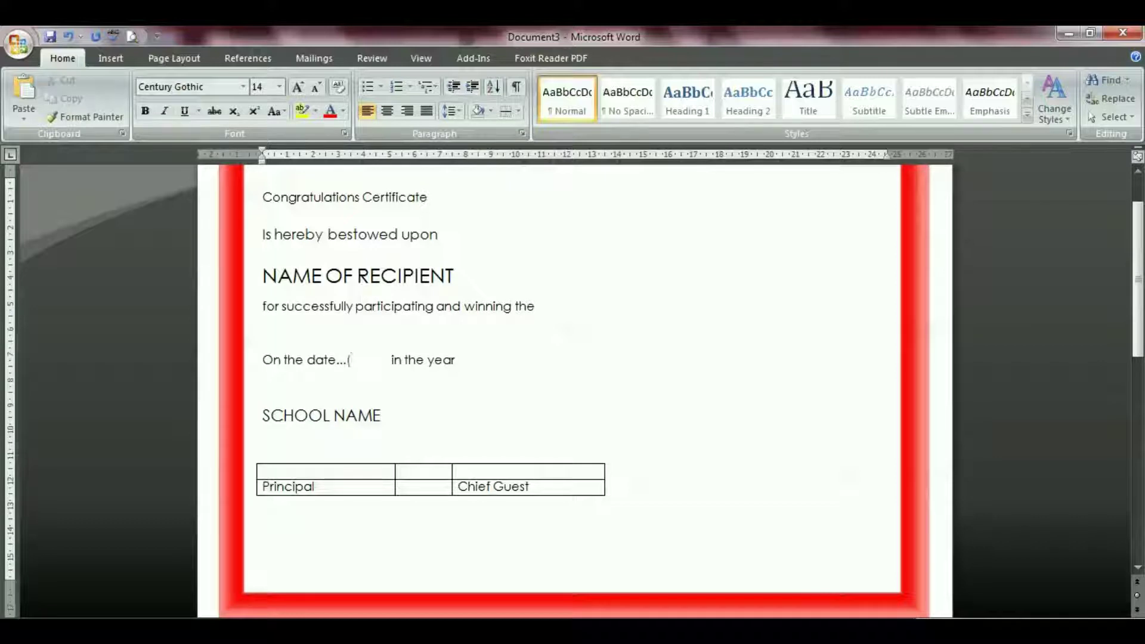
Step: Complete the date line as 'On the date...(date and month)....in the year (20....)'
text(date)
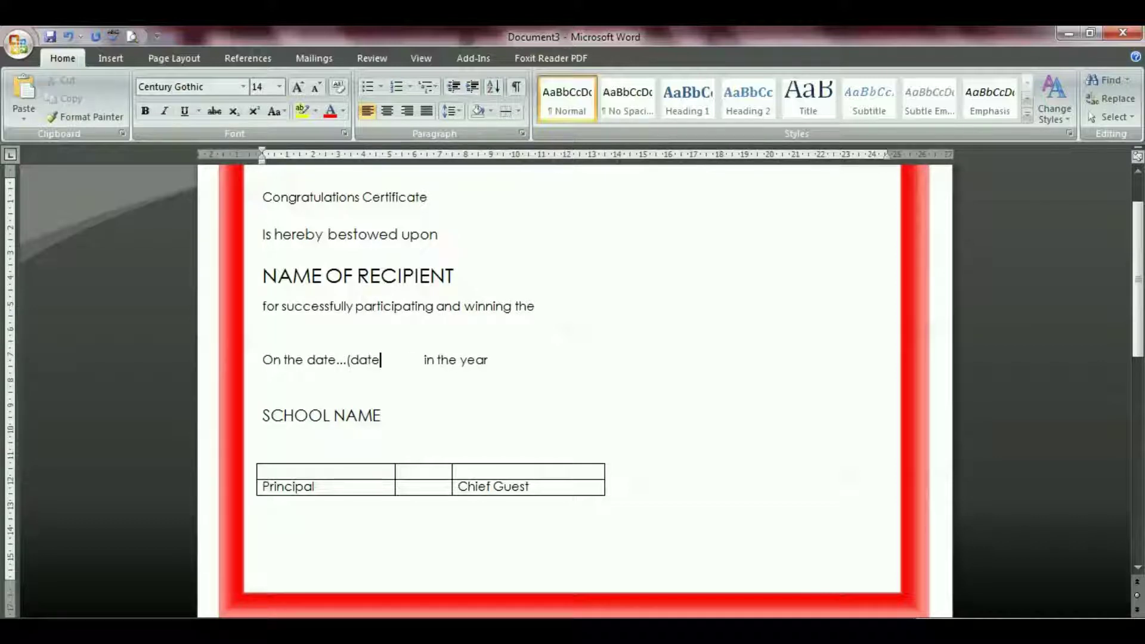
text(  and)
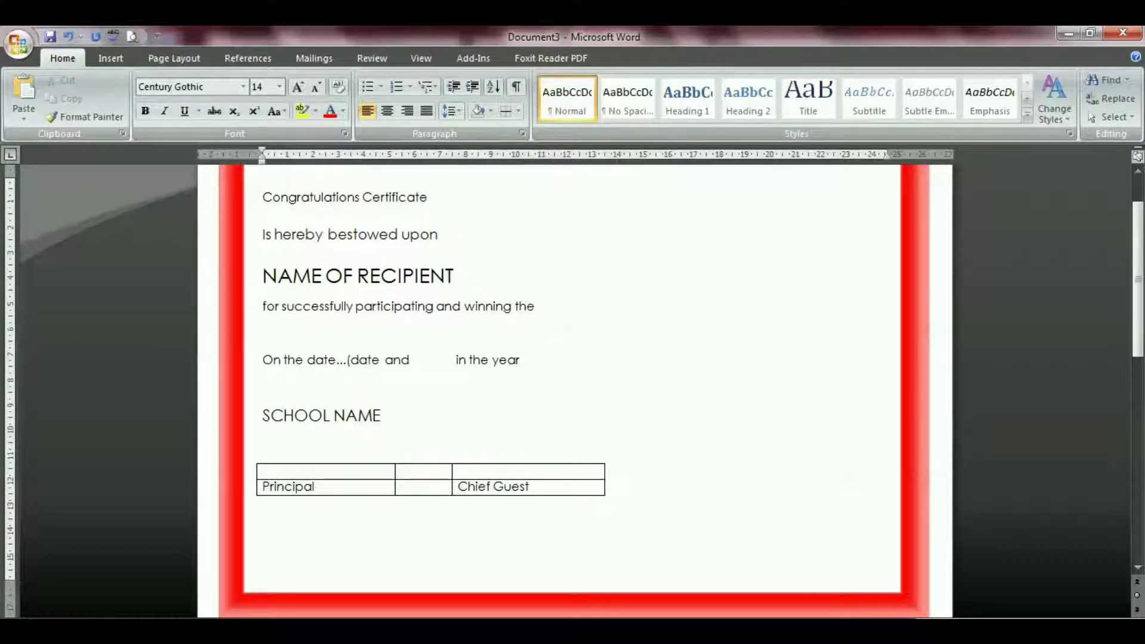
text( month)
key(Tab)
key(shift+Right)
key(shift+Right)
text(....)
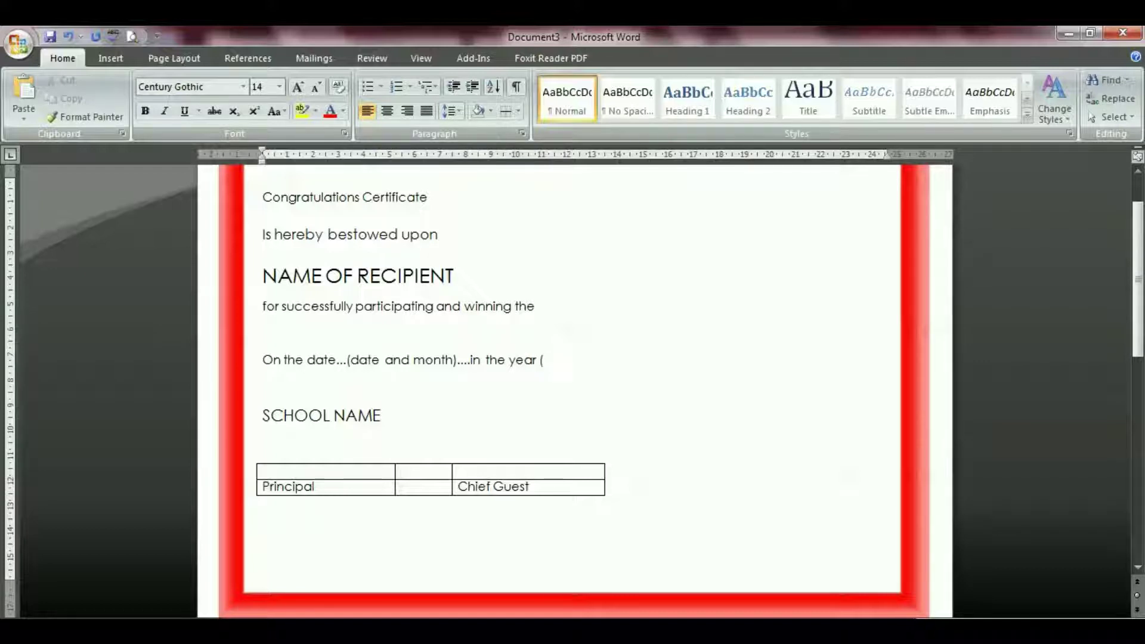
text())
scroll(336, 318, up, 2)
Step: Set the certificate title line to the Anime Ace 2.0 BB font
double_click(351, 262)
click(351, 263)
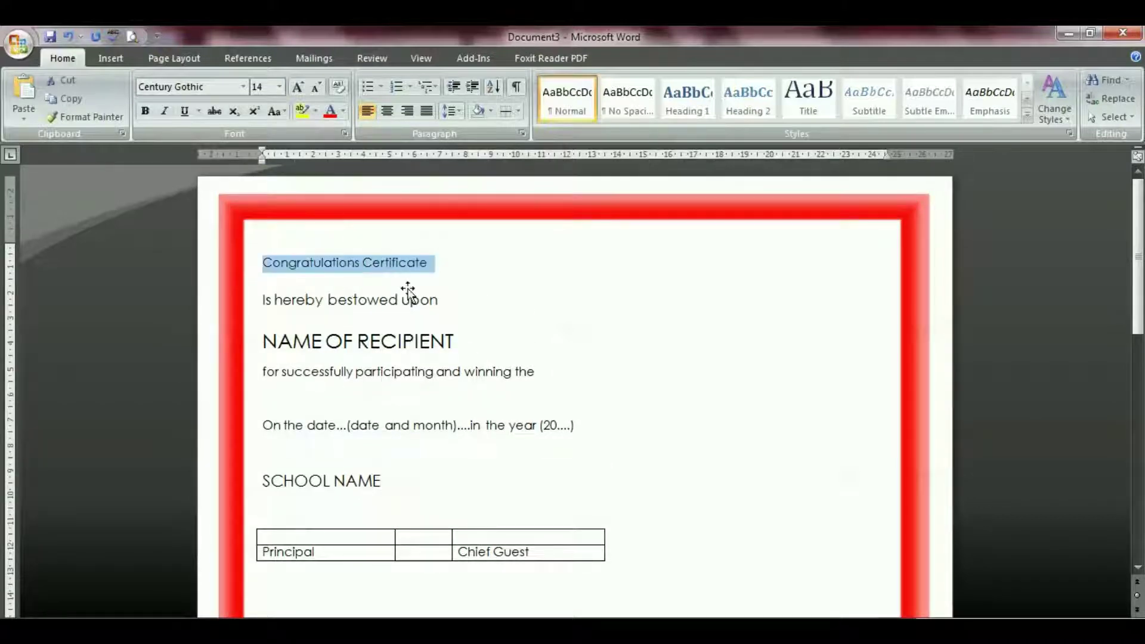
click(243, 88)
click(257, 221)
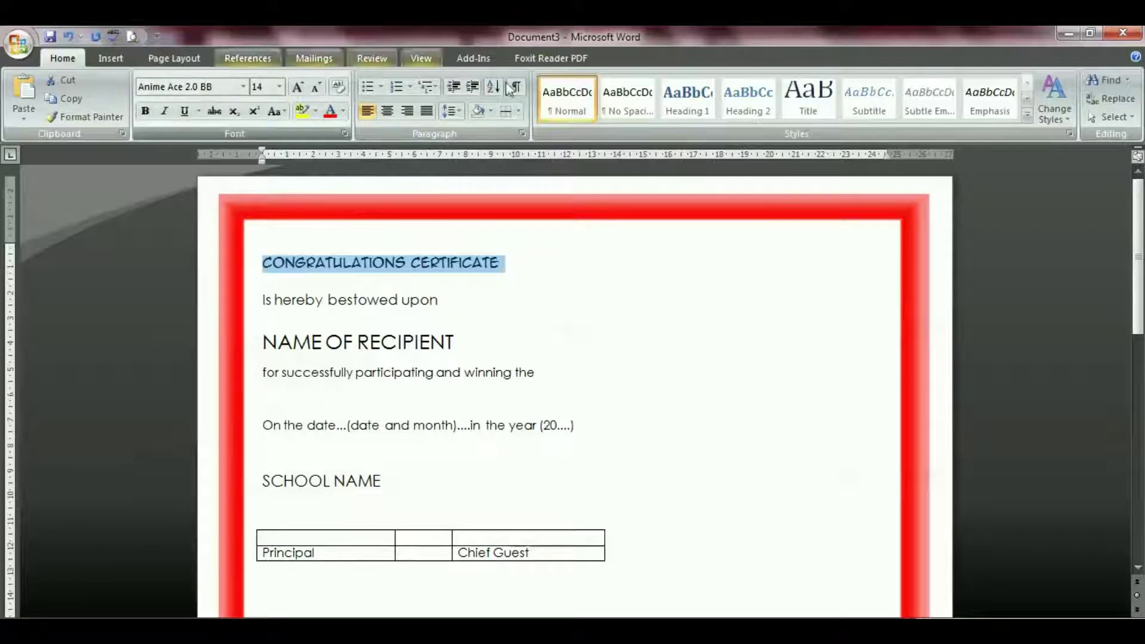
Step: Remove all signature table borders, keeping only signature lines above Principal and Chief Guest
mouse_move(341, 544)
click(252, 525)
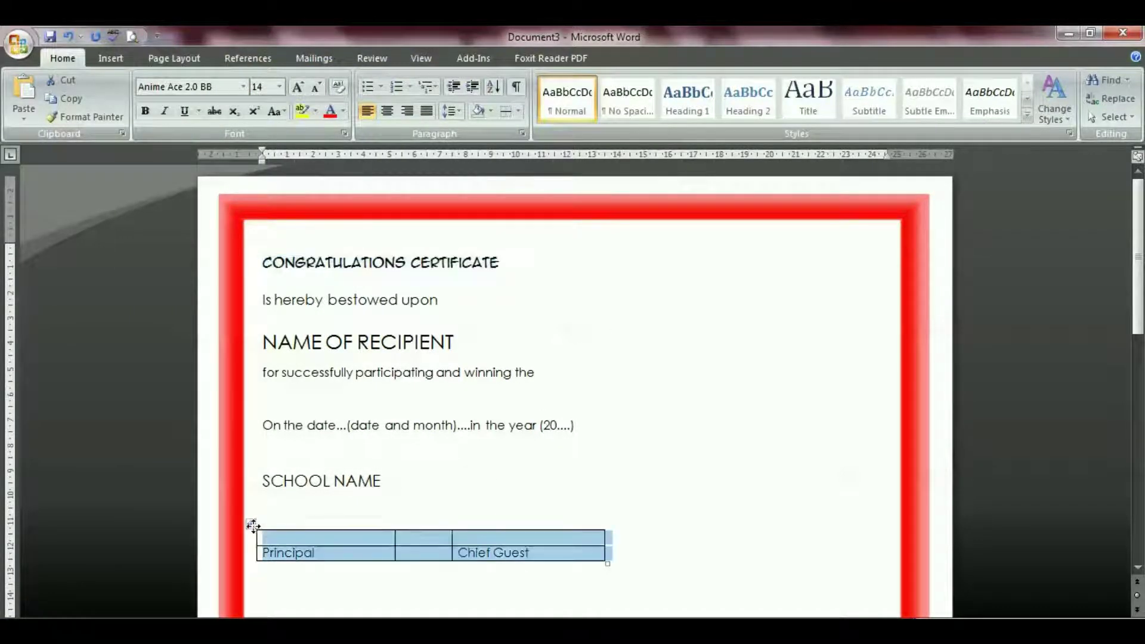
click(518, 114)
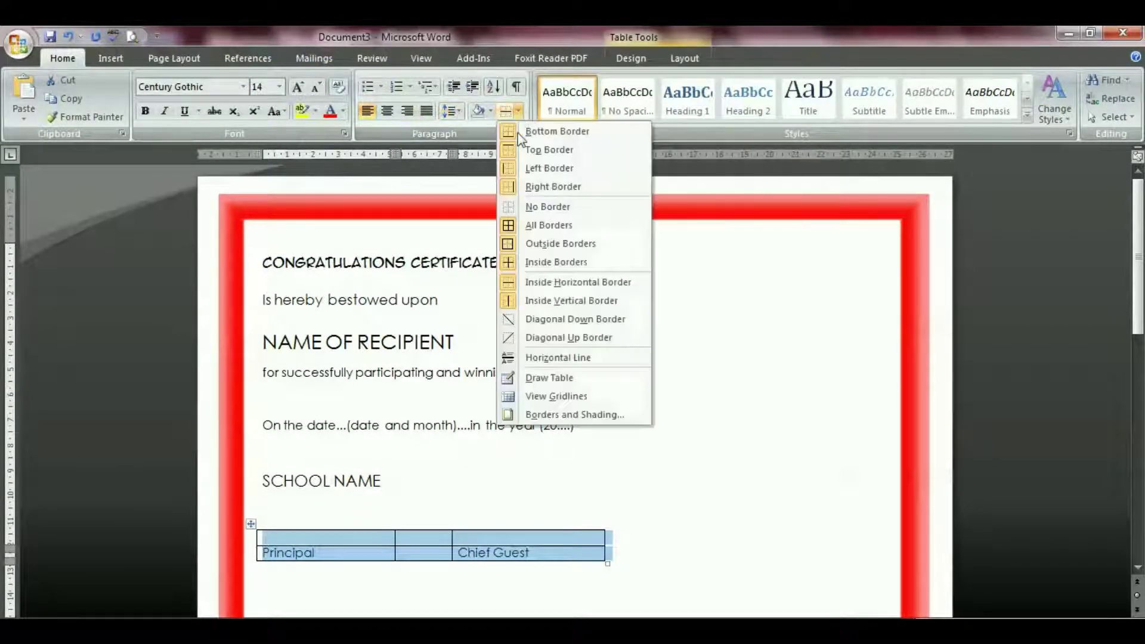
click(567, 207)
click(332, 528)
triple_click(339, 546)
click(518, 111)
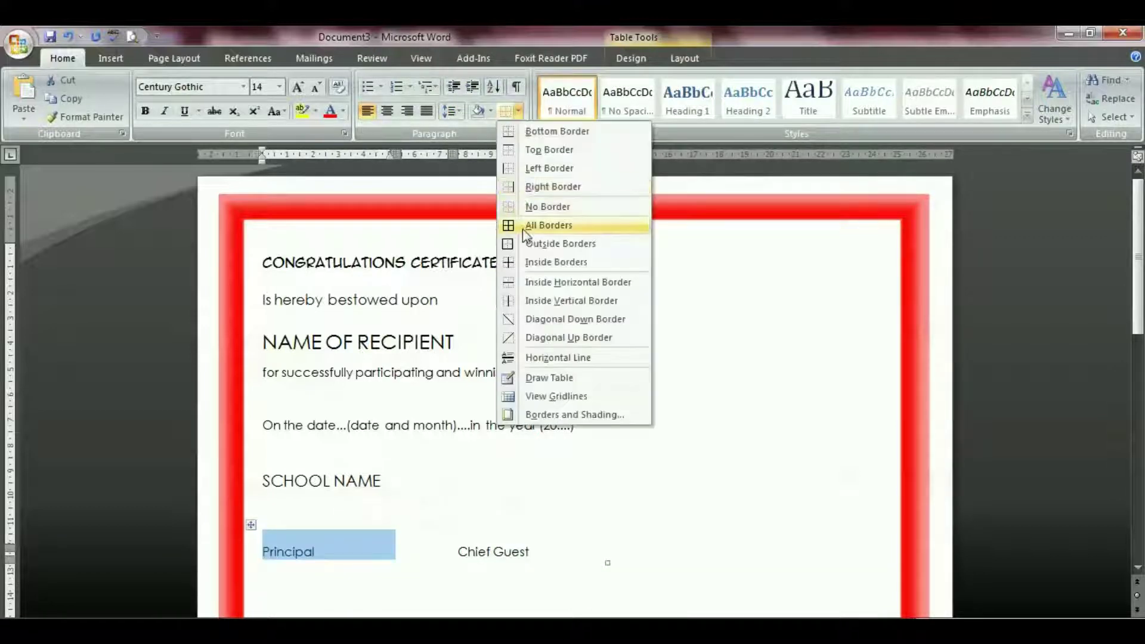
click(572, 281)
triple_click(493, 546)
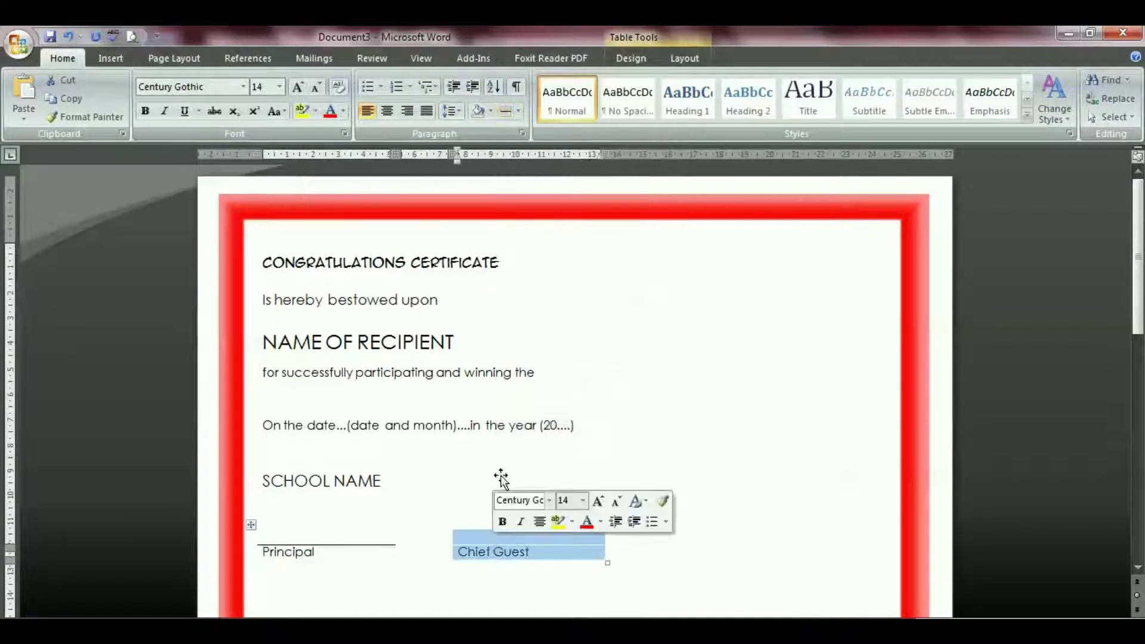
click(482, 372)
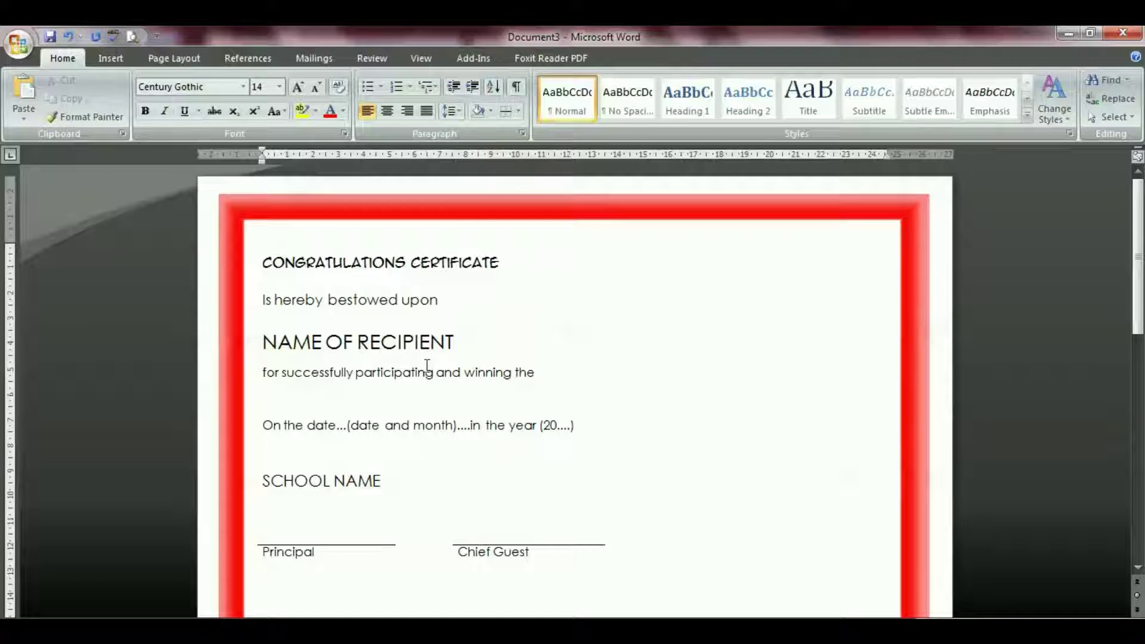
Step: Extend the underline past NAME OF RECIPIENT and shift the Chief Guest column right
triple_click(420, 344)
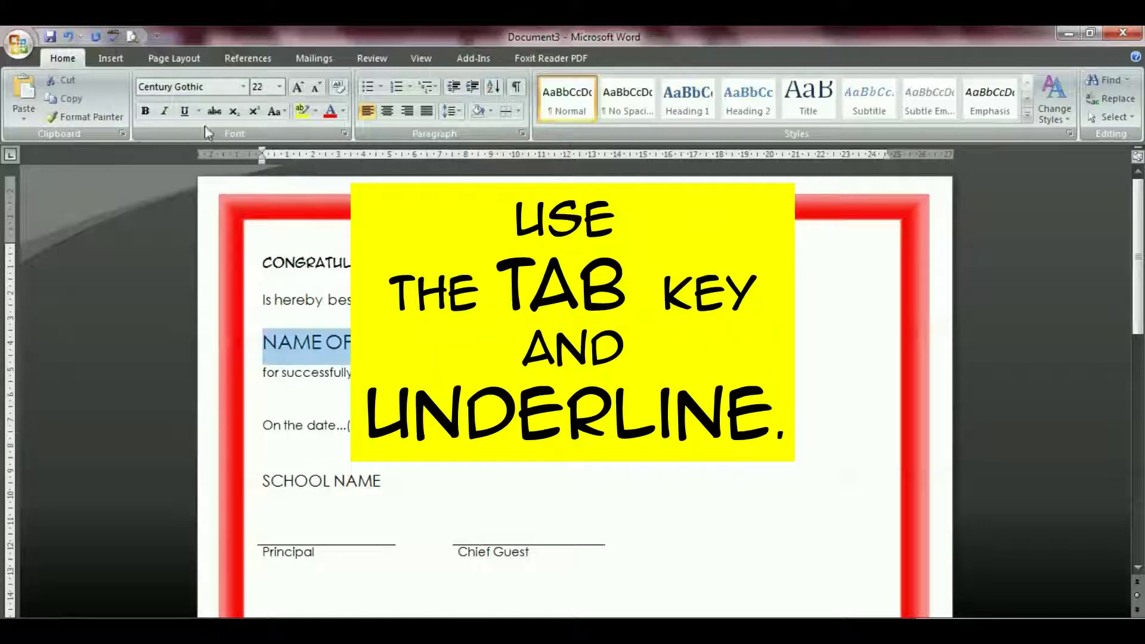
drag(465, 344, 454, 343)
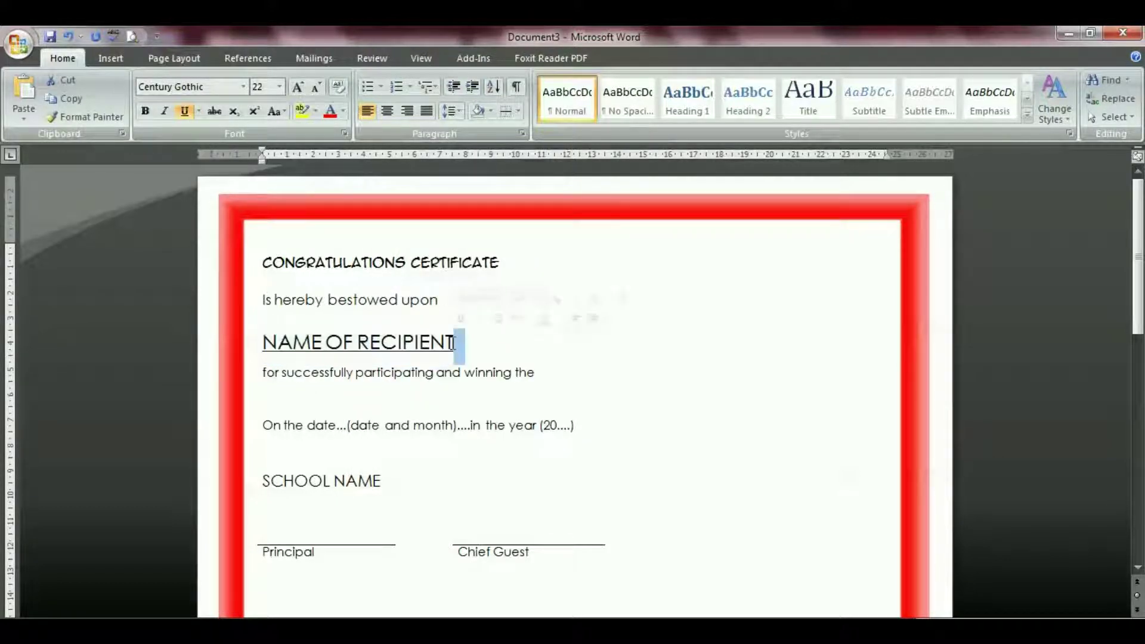
key(Delete)
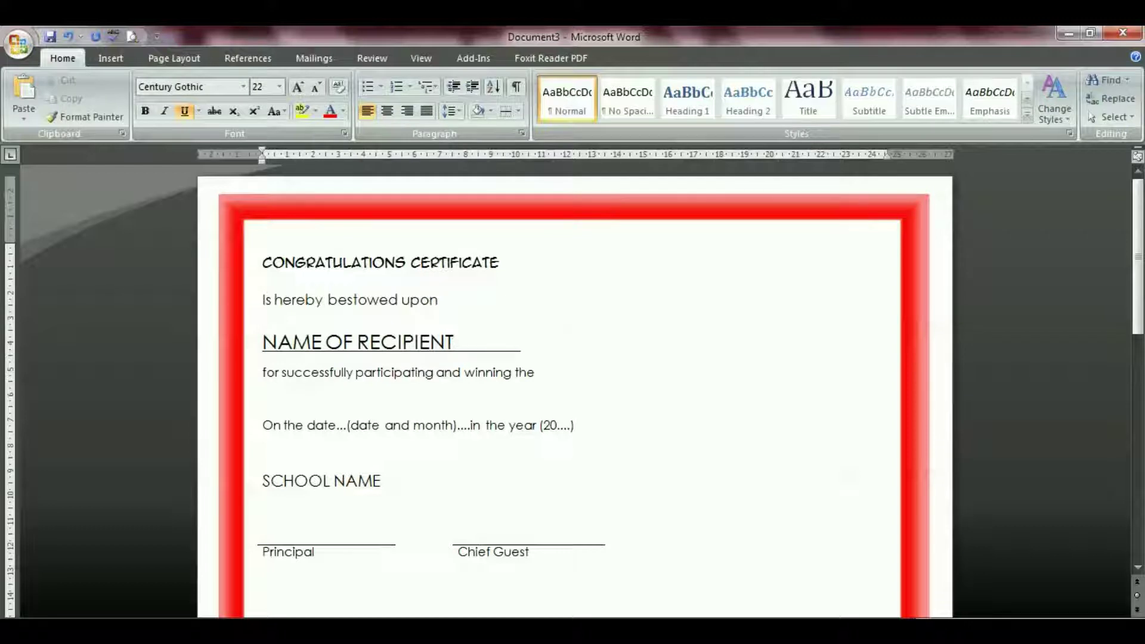
mouse_move(565, 527)
click(429, 544)
drag(461, 153, 464, 156)
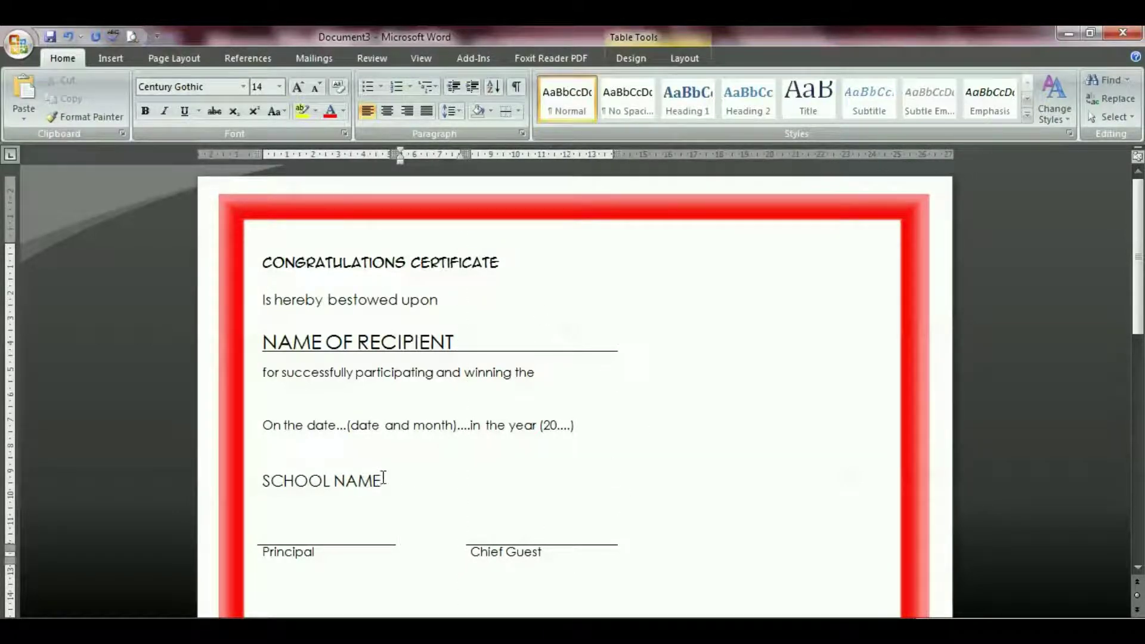
Step: Underline SCHOOL NAME and extend its line past the text with a tab
click(382, 480)
triple_click(283, 488)
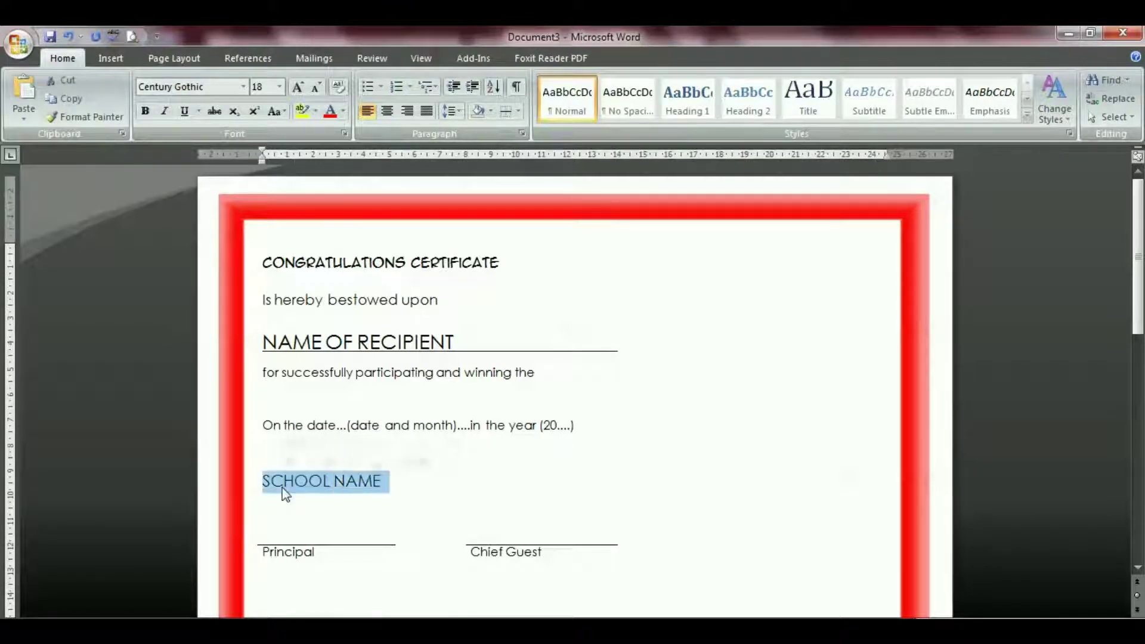
click(184, 111)
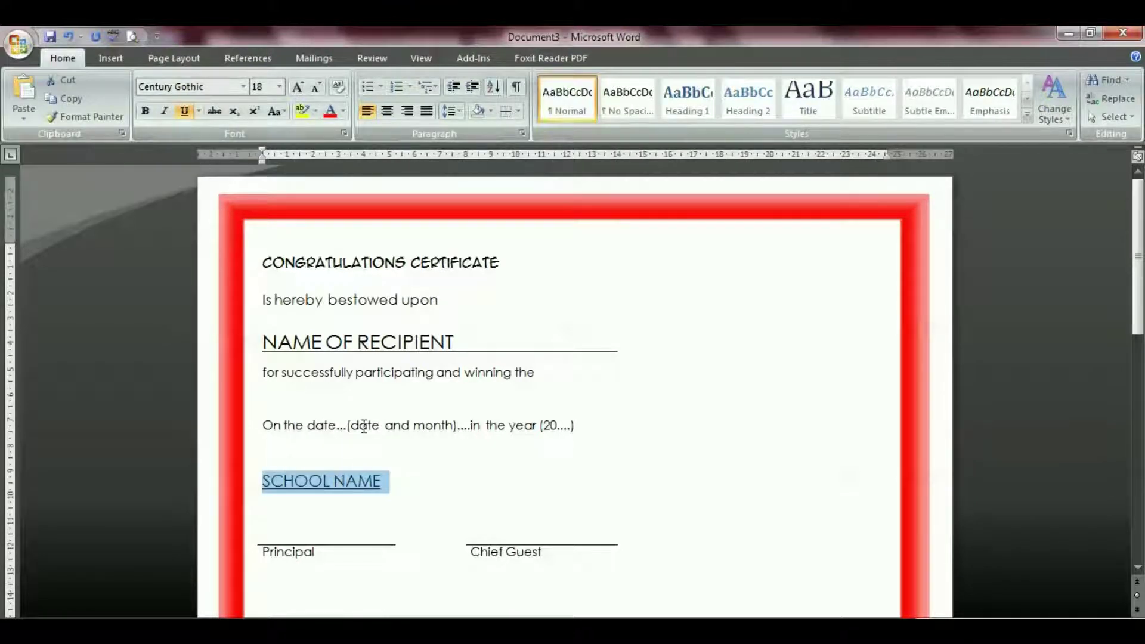
click(389, 481)
key(Tab)
key(Tab)
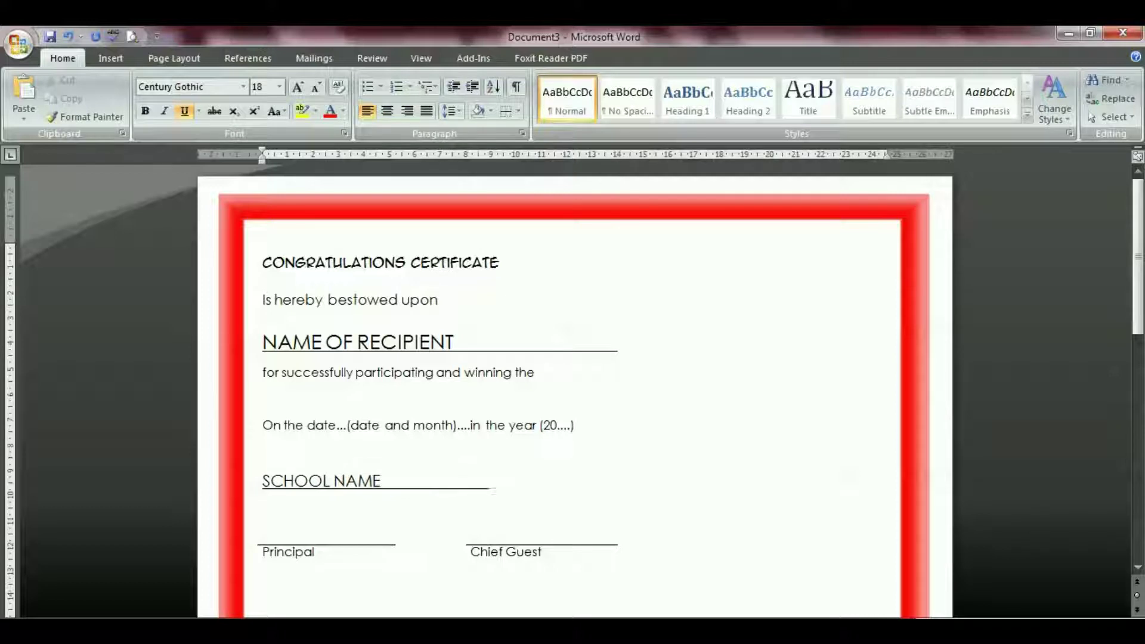
triple_click(456, 265)
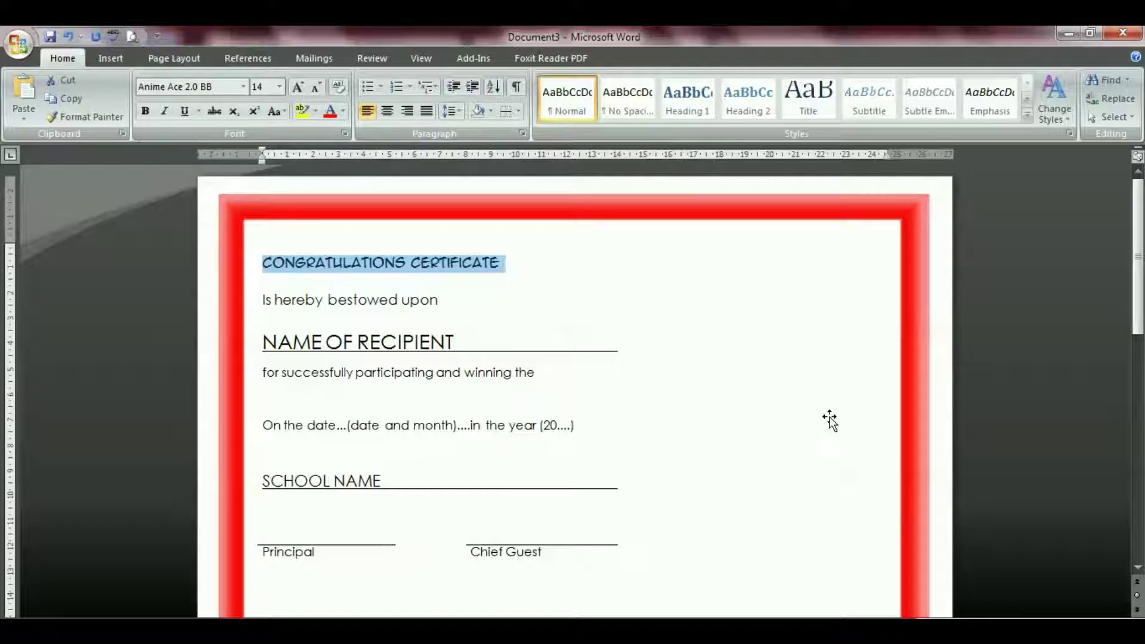
click(946, 399)
text(SOME C)
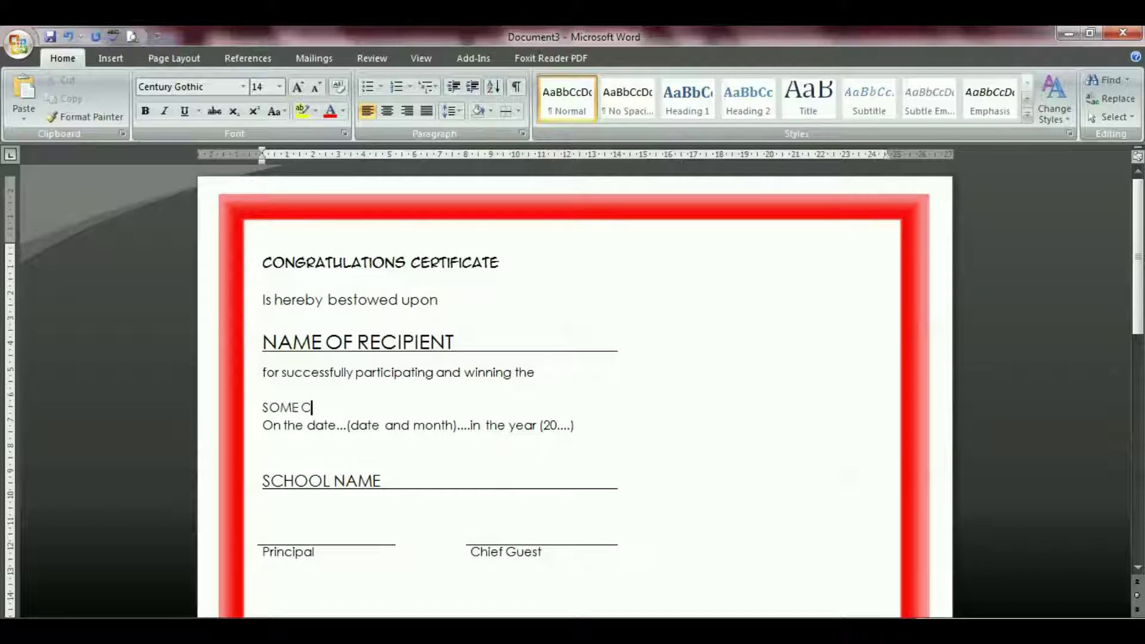
Step: Type SOME COMPETITION, set it to 18 pt and underline it to the line's end
text(OMPETITION)
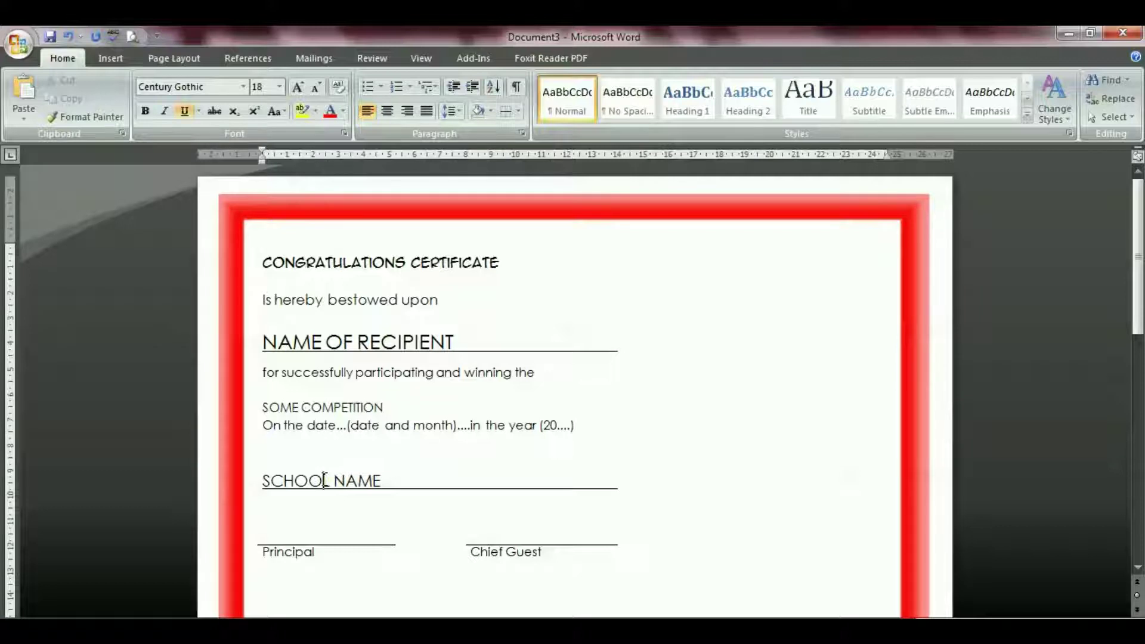
triple_click(332, 409)
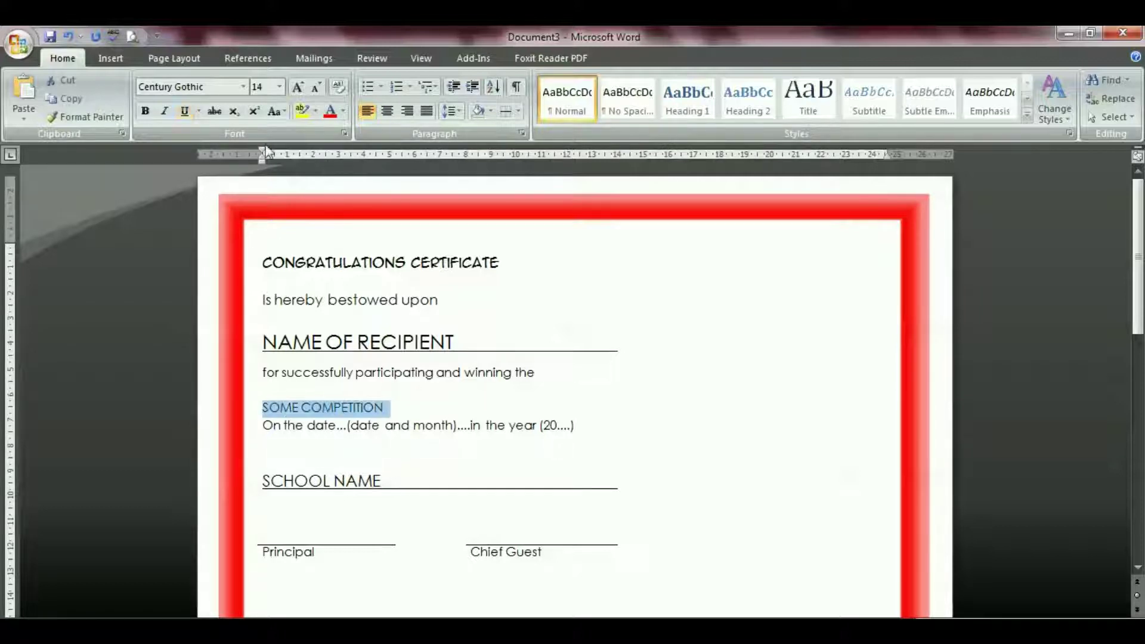
click(279, 87)
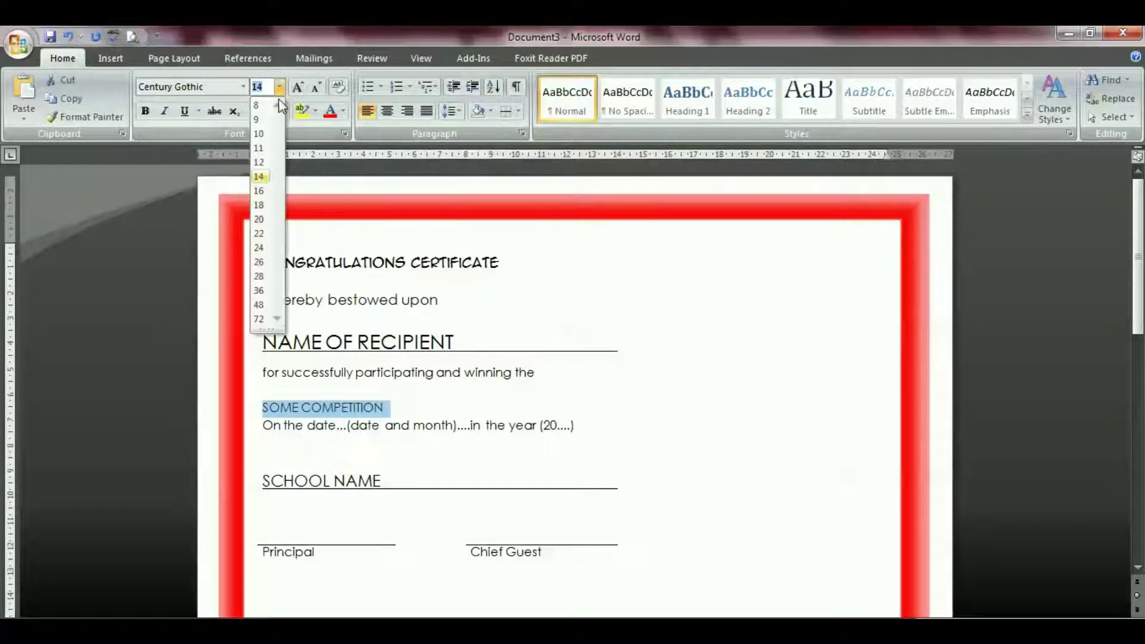
click(263, 206)
click(184, 111)
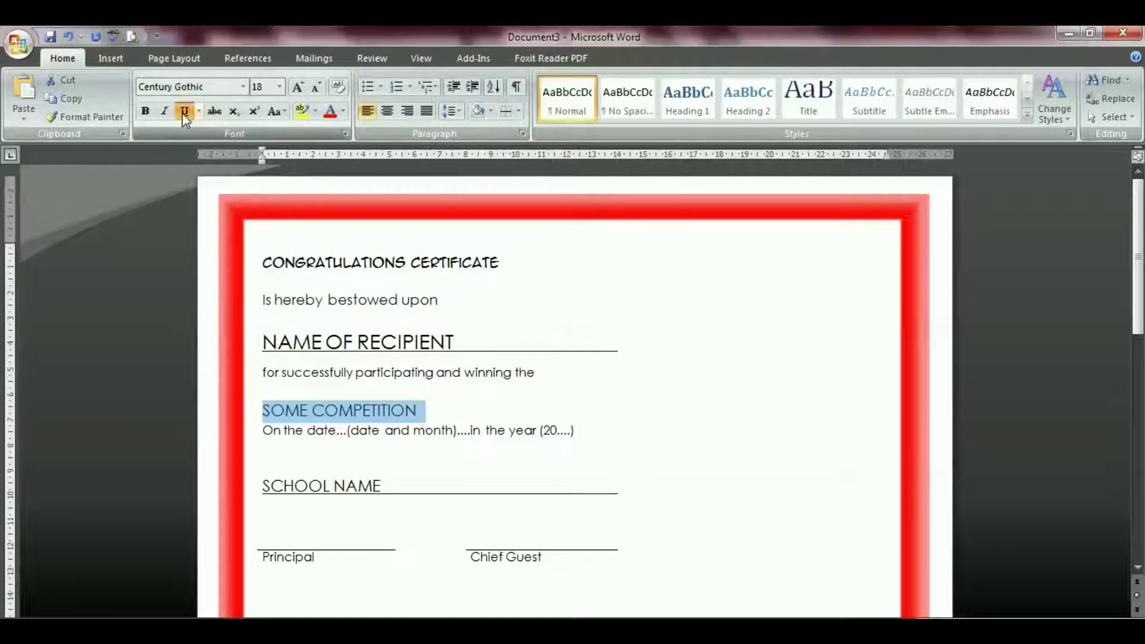
click(417, 410)
key(Tab)
key(Tab)
key(Tab)
key(Tab)
key(Tab)
key(Tab)
key(Tab)
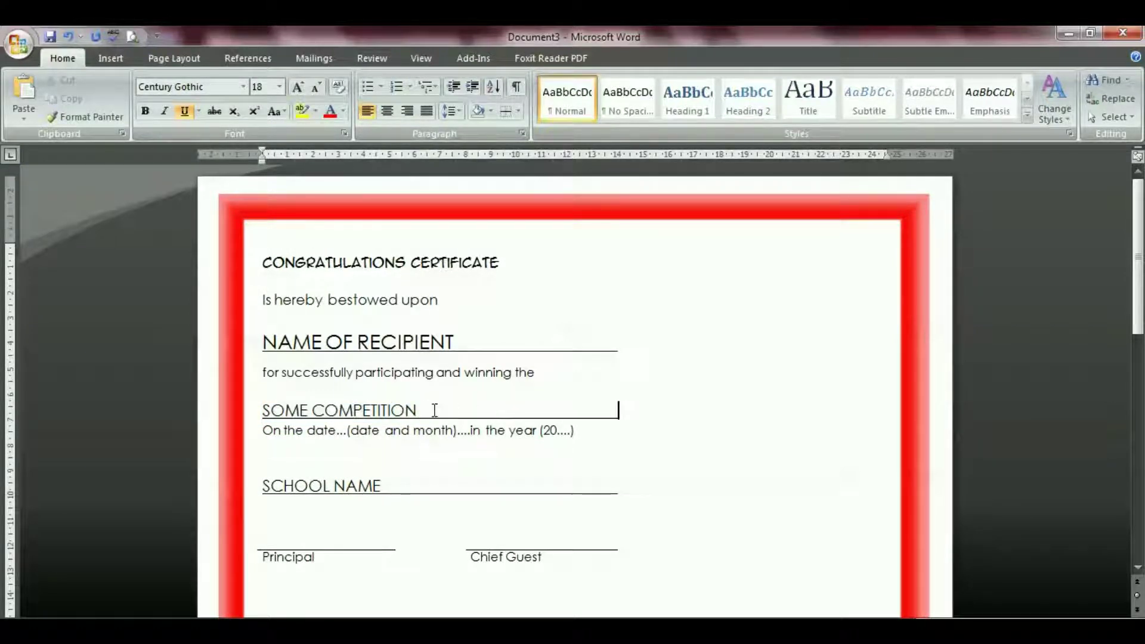
Step: Give the competition line 1.5 spacing and add a blank line after 'Is hereby bestowed upon'
click(451, 111)
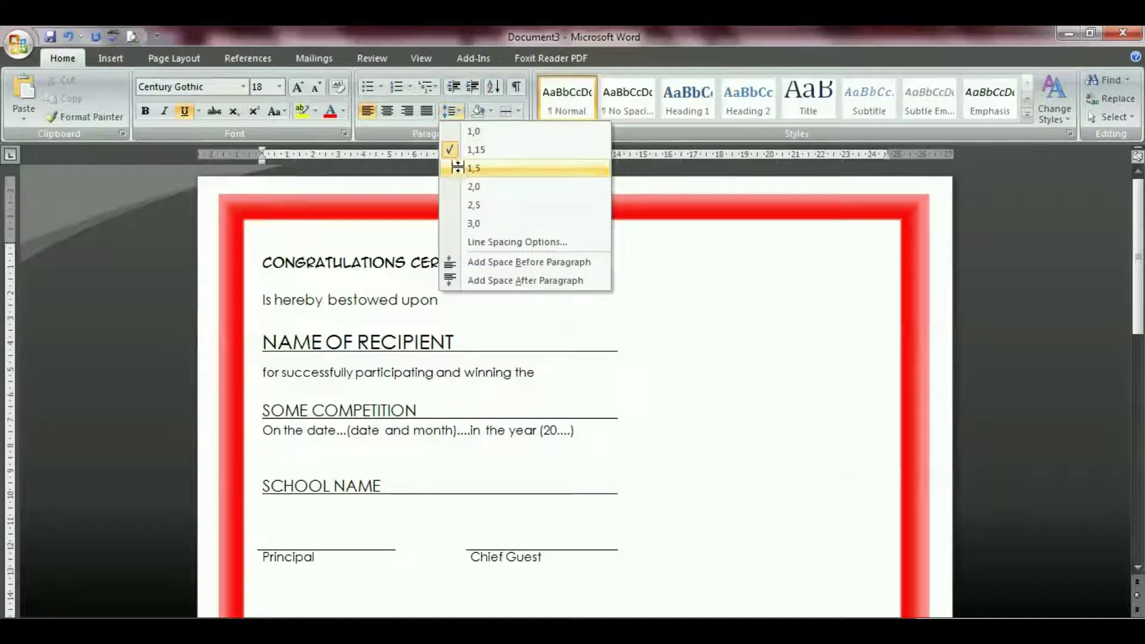
click(473, 168)
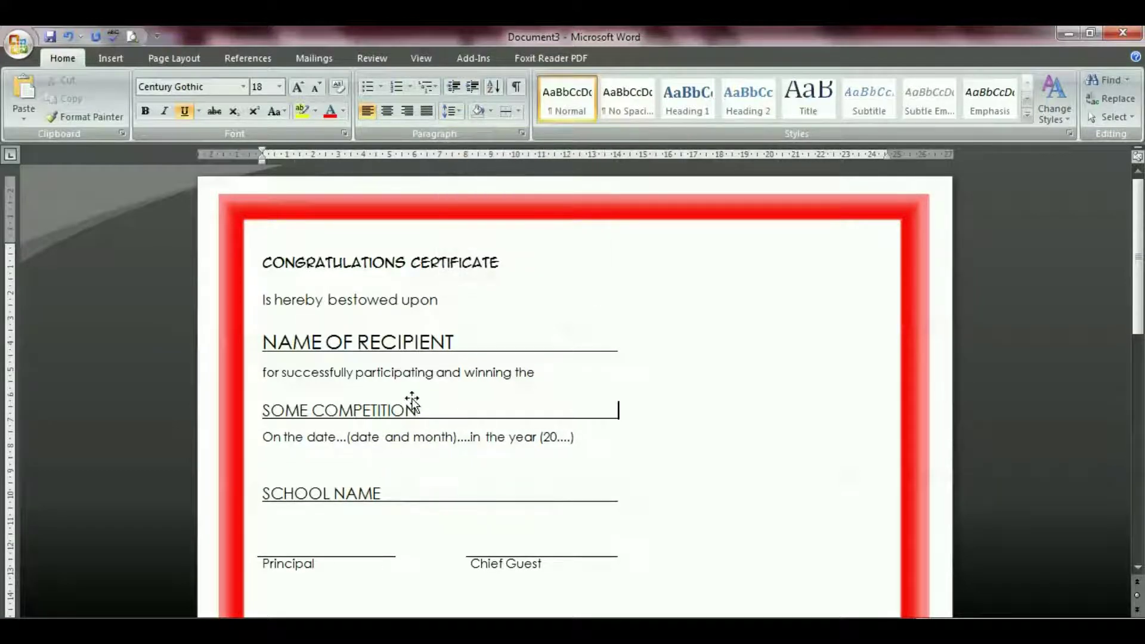
click(439, 299)
key(Return)
scroll(476, 389, down, 2)
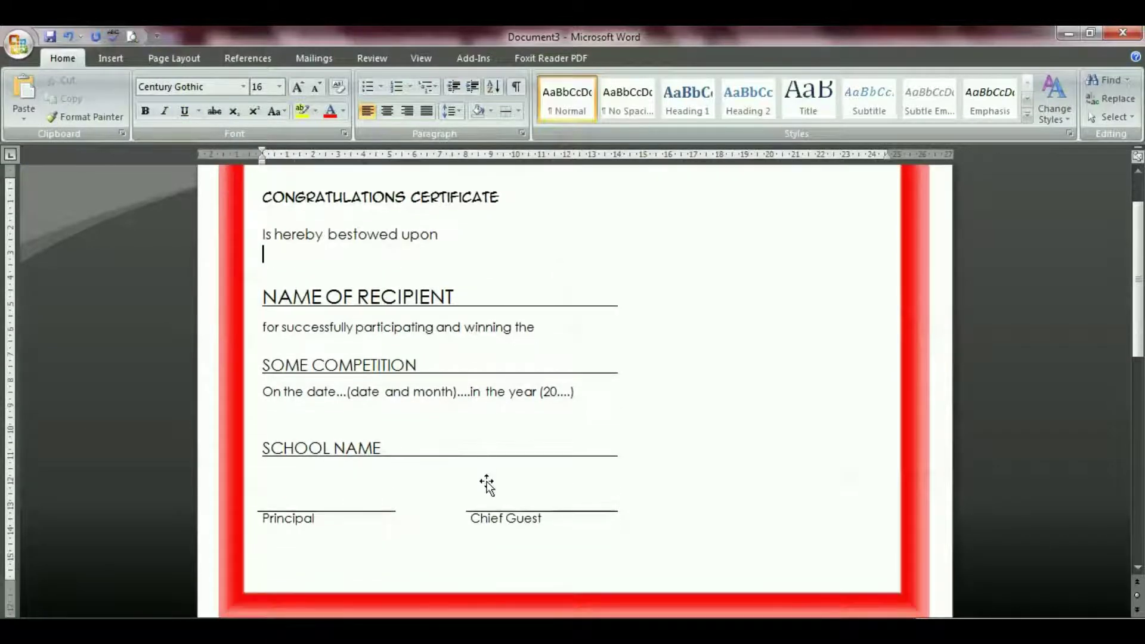
scroll(715, 399, up, 2)
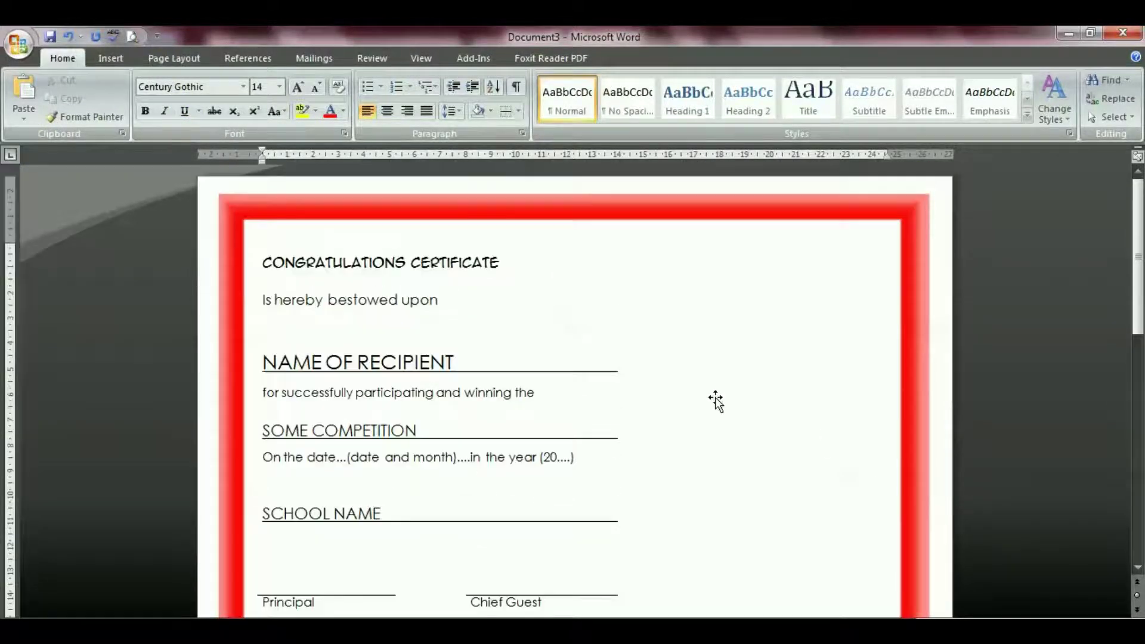
drag(263, 260, 498, 259)
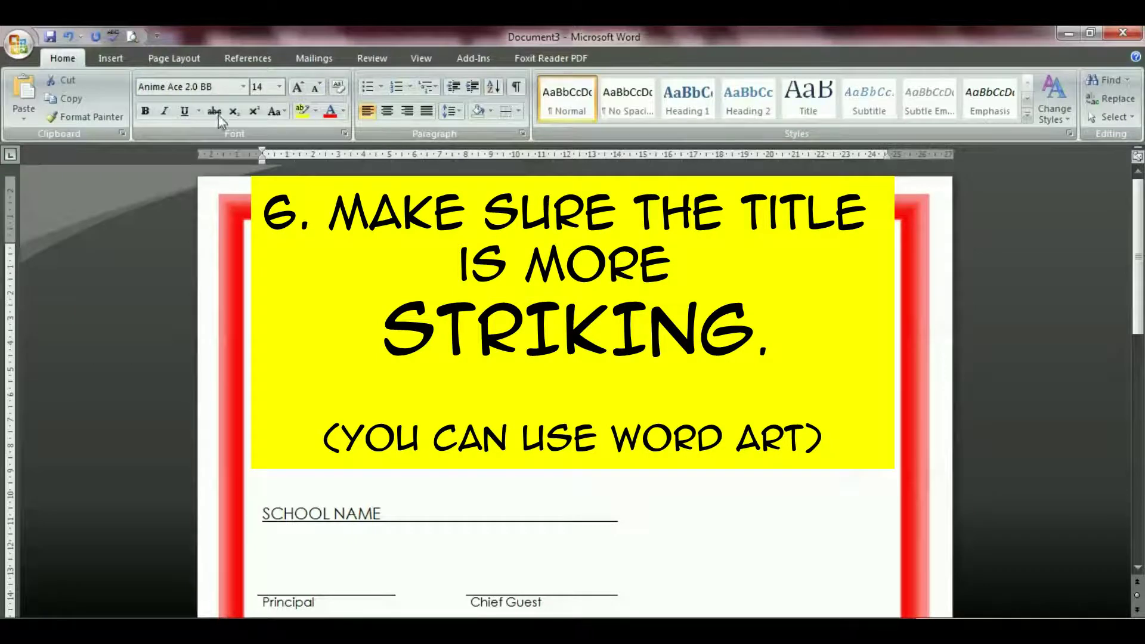
Step: Turn the title into first-style WordArt using the Anime Ace 2.0 BB font
click(110, 58)
click(745, 99)
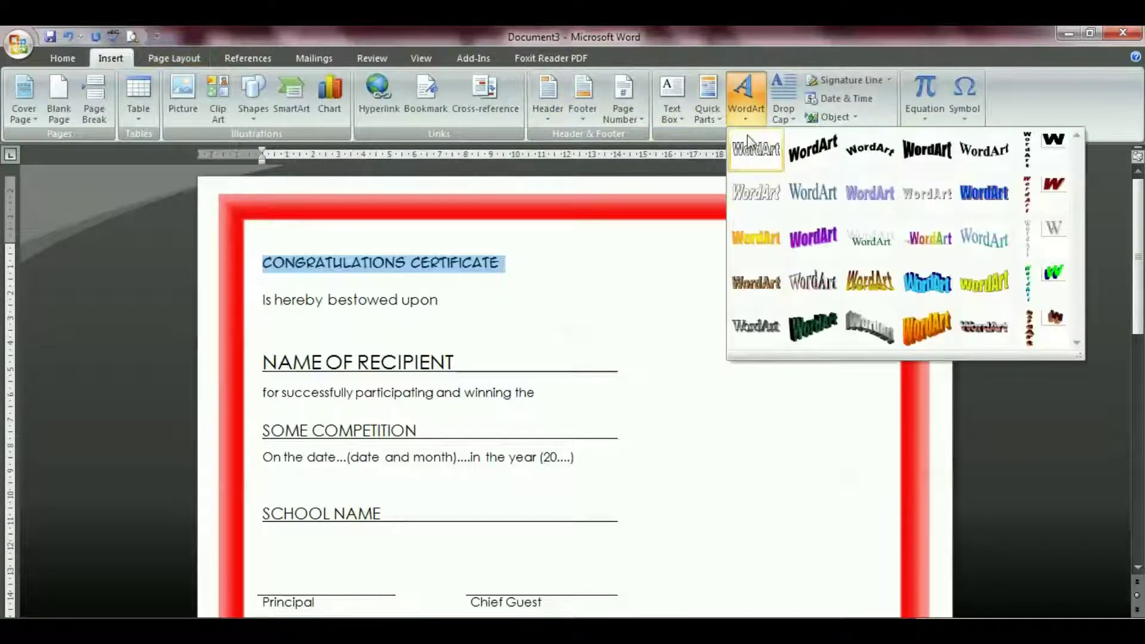
click(753, 147)
click(528, 155)
scroll(506, 202, up, 1)
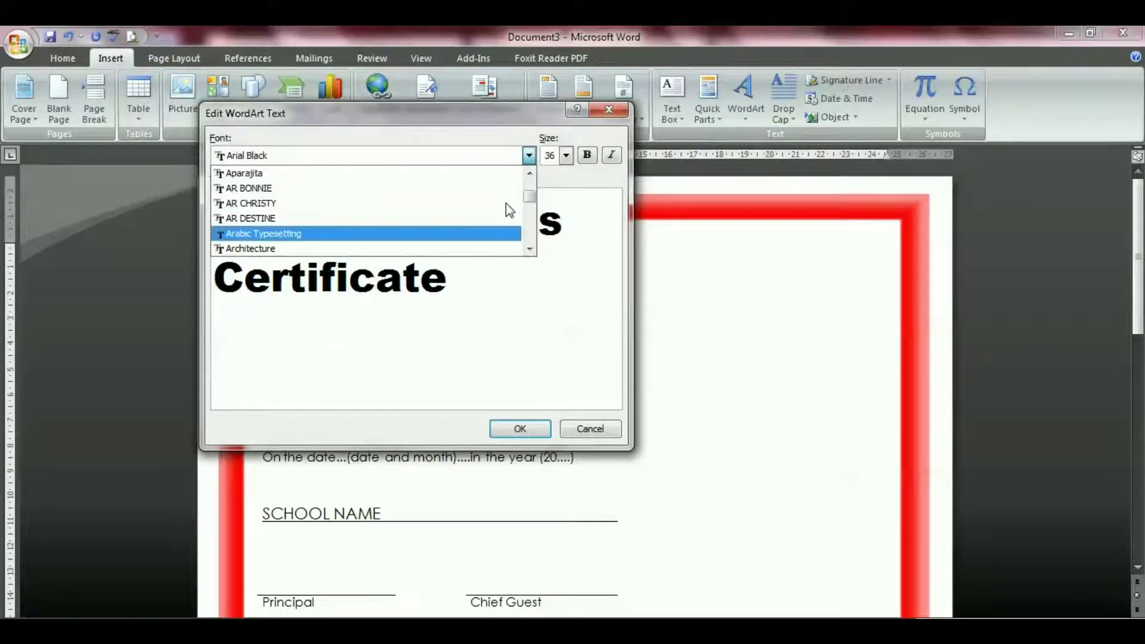
scroll(485, 194, up, 1)
click(485, 188)
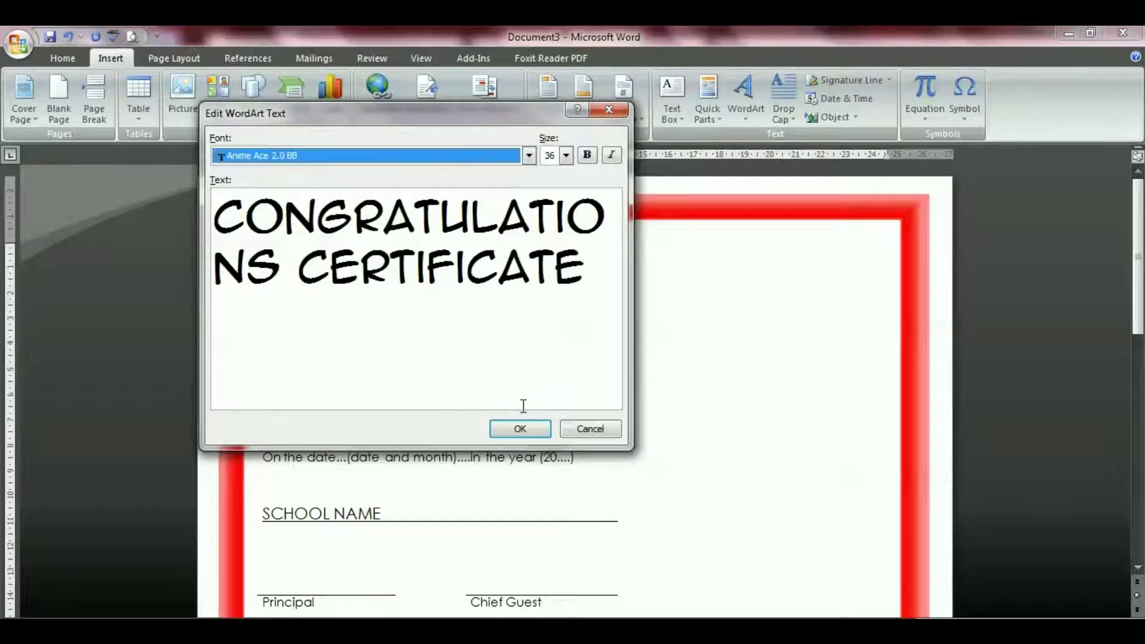
click(528, 427)
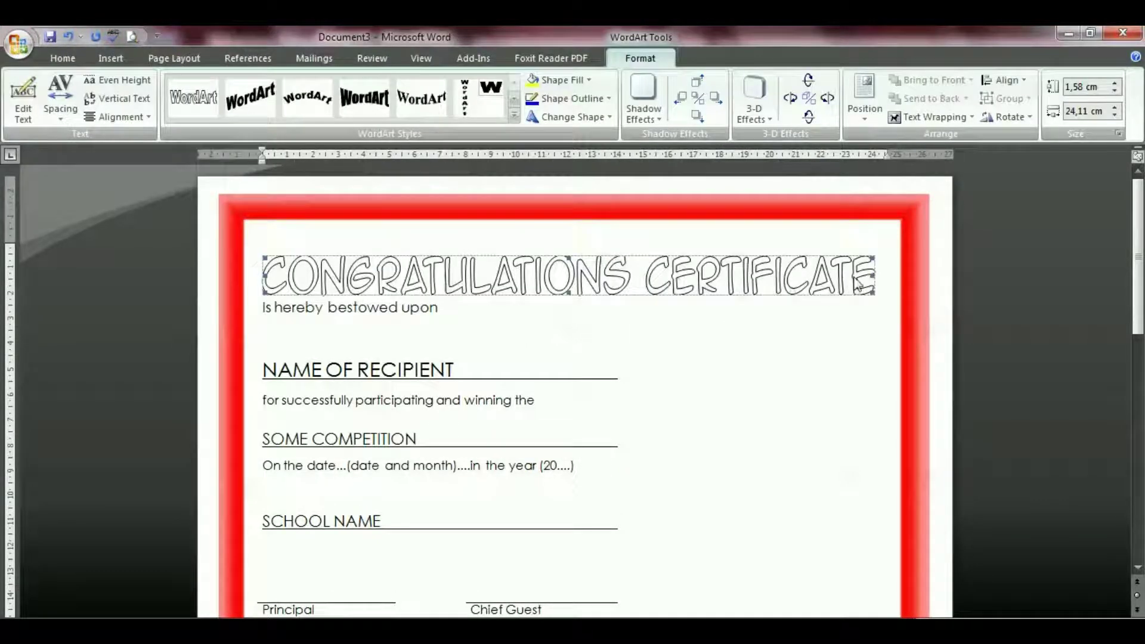
Step: Remove the empty line above the WordArt title and add a blank line below it
click(938, 245)
key(Delete)
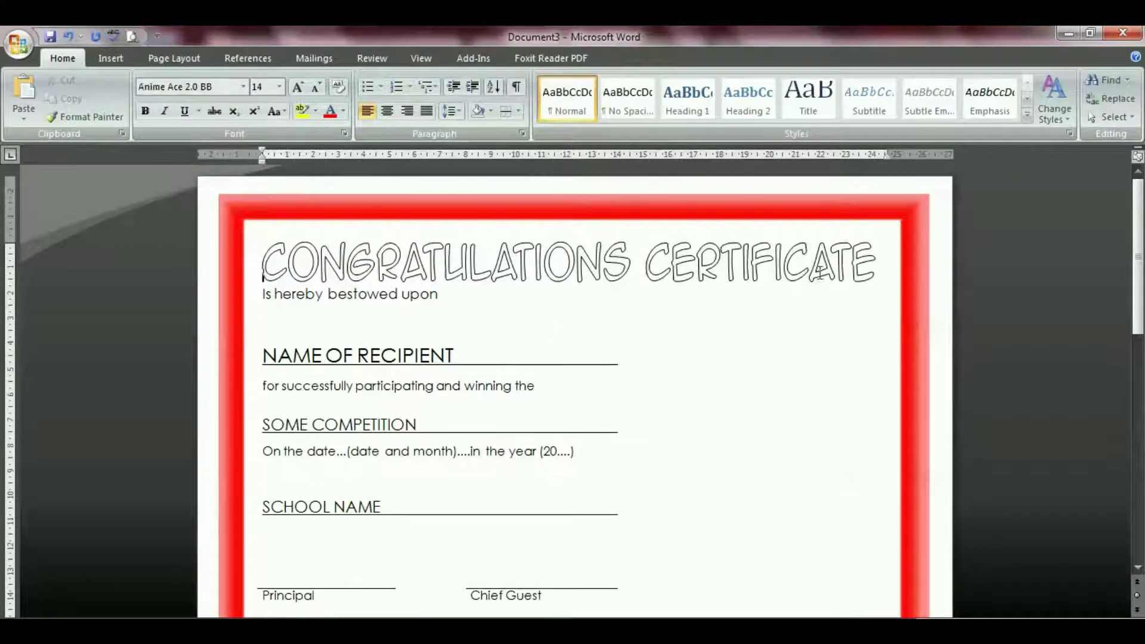
click(263, 294)
key(Return)
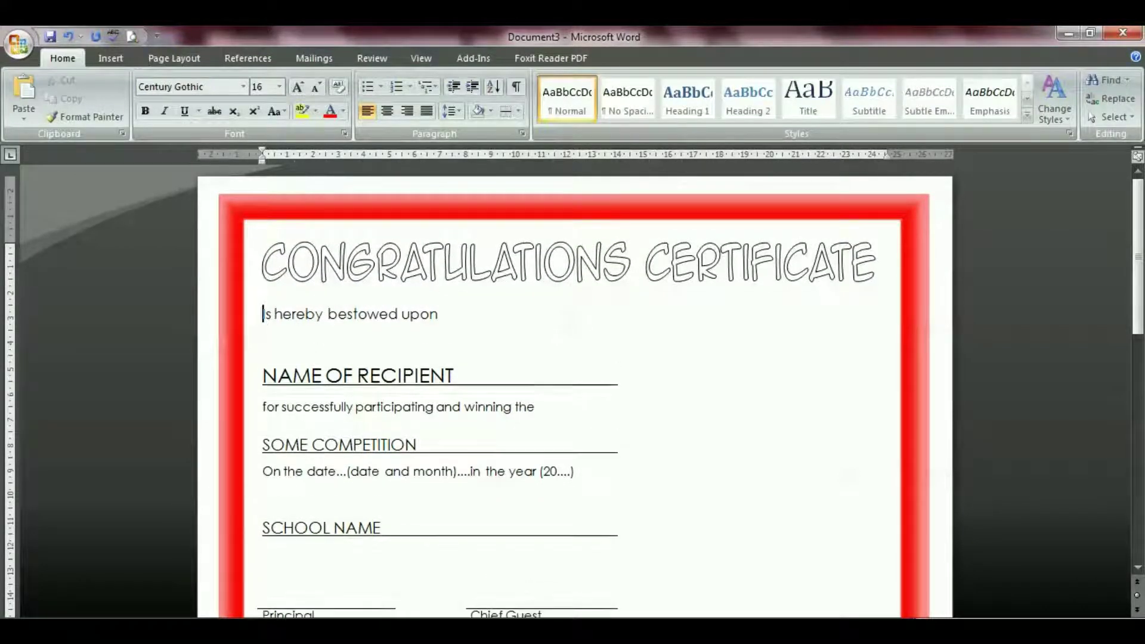
click(391, 272)
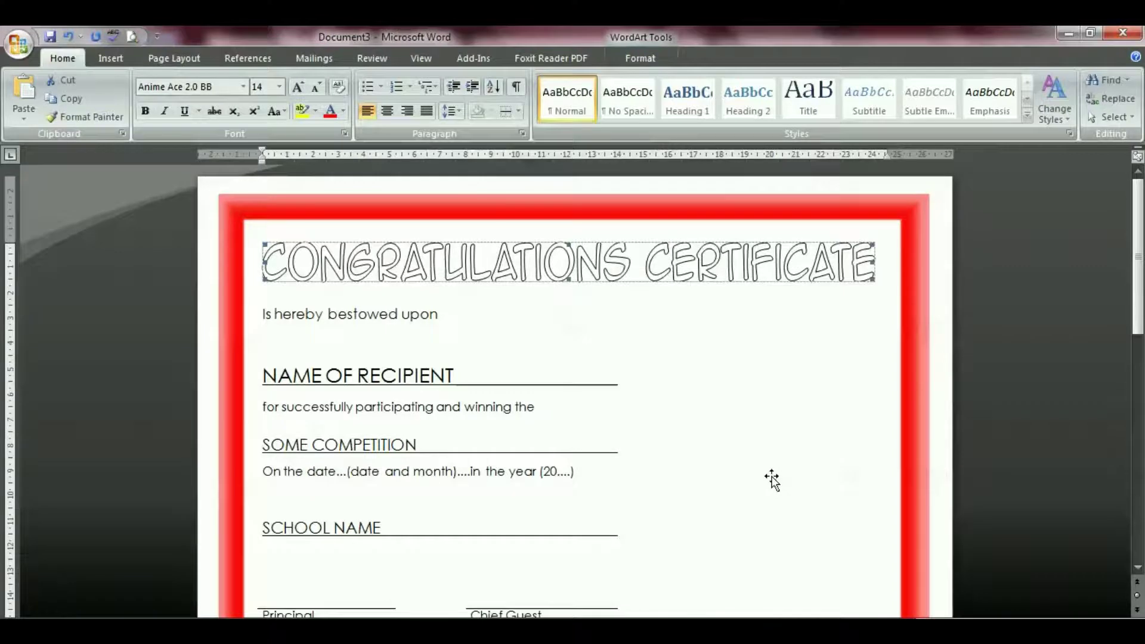
Step: Fill the WordArt letters yellow-orange, give them a darker outline, and review the shadow effects
click(561, 80)
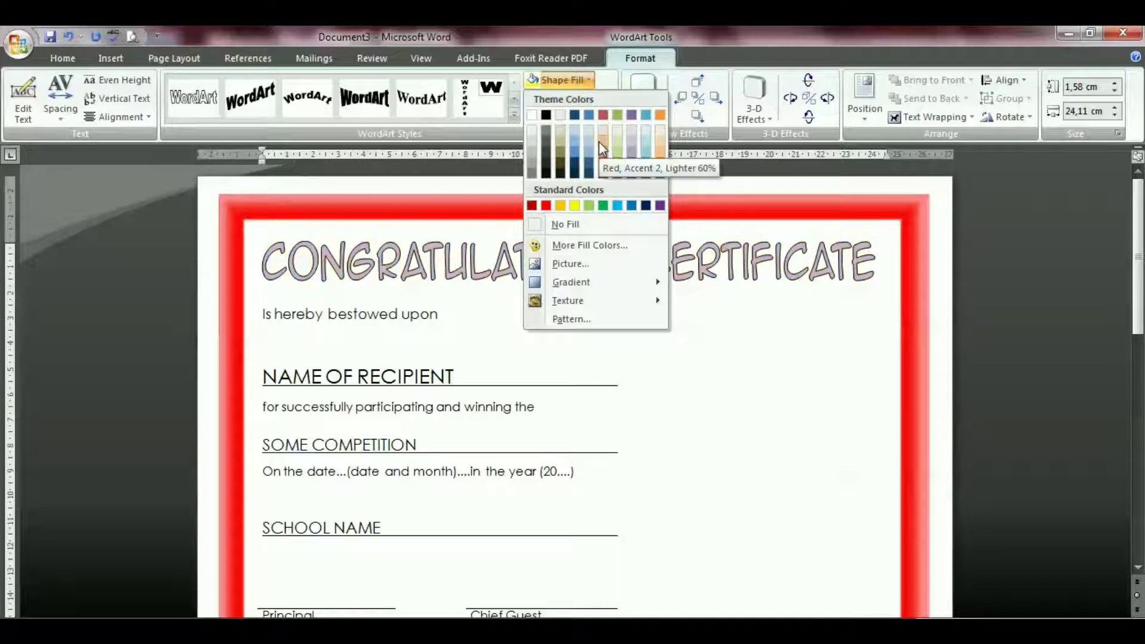
click(561, 206)
click(571, 98)
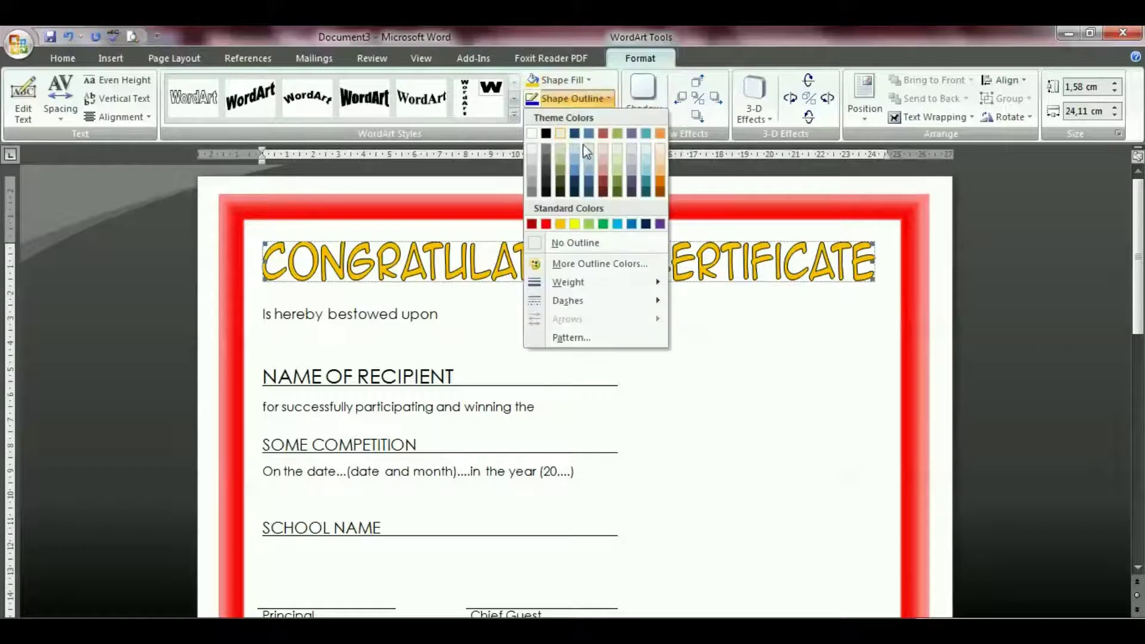
click(630, 226)
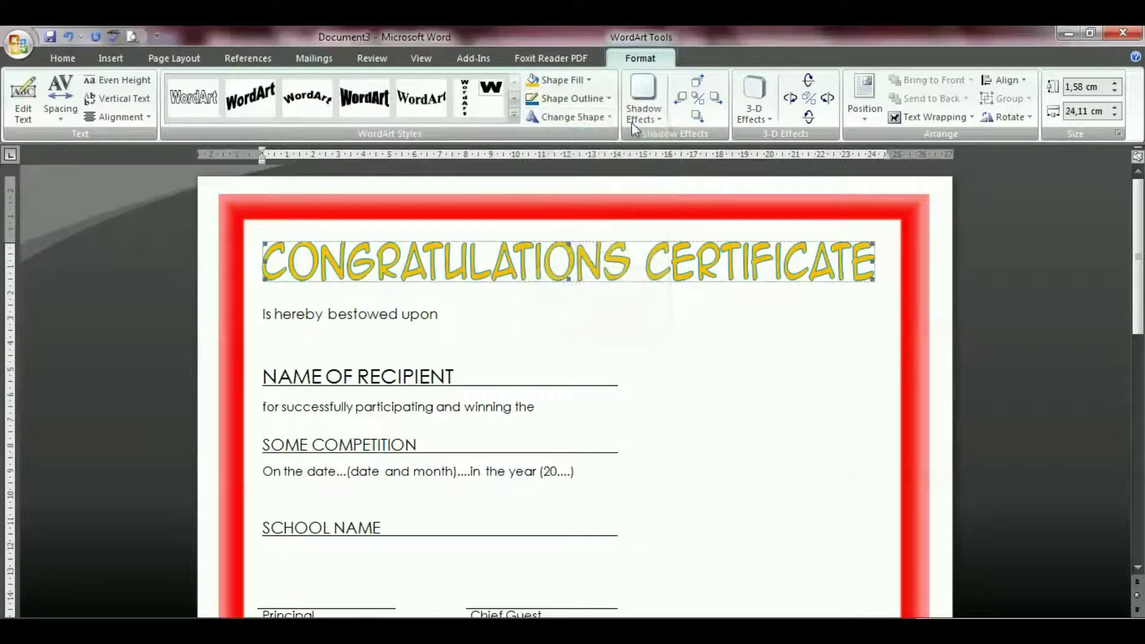
click(634, 118)
scroll(847, 266, down, 2)
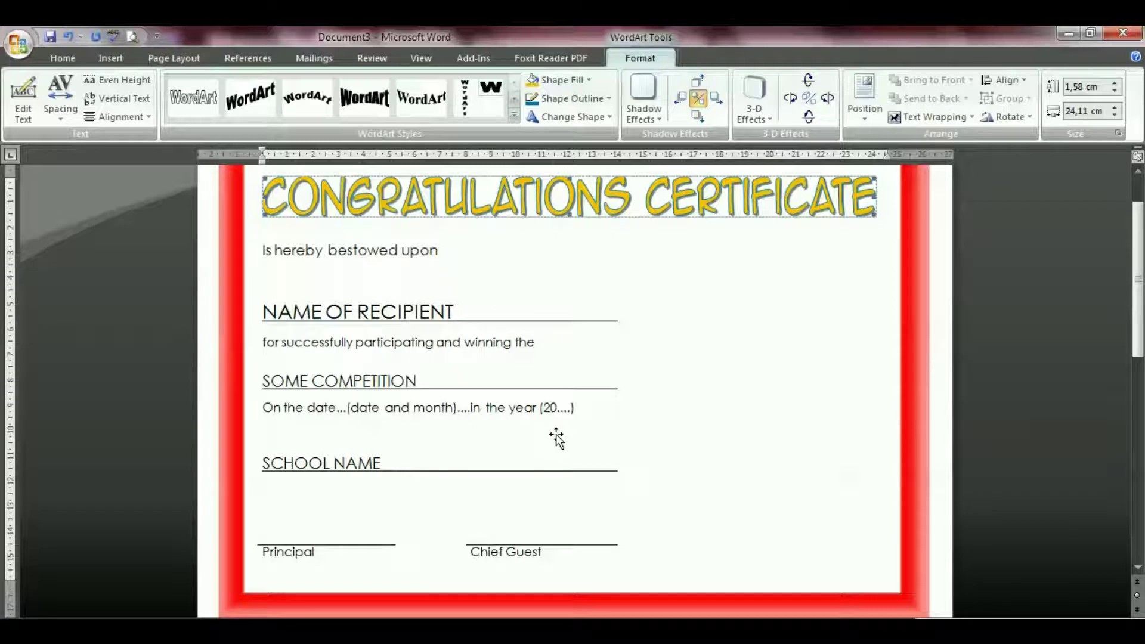
scroll(493, 379, up, 1)
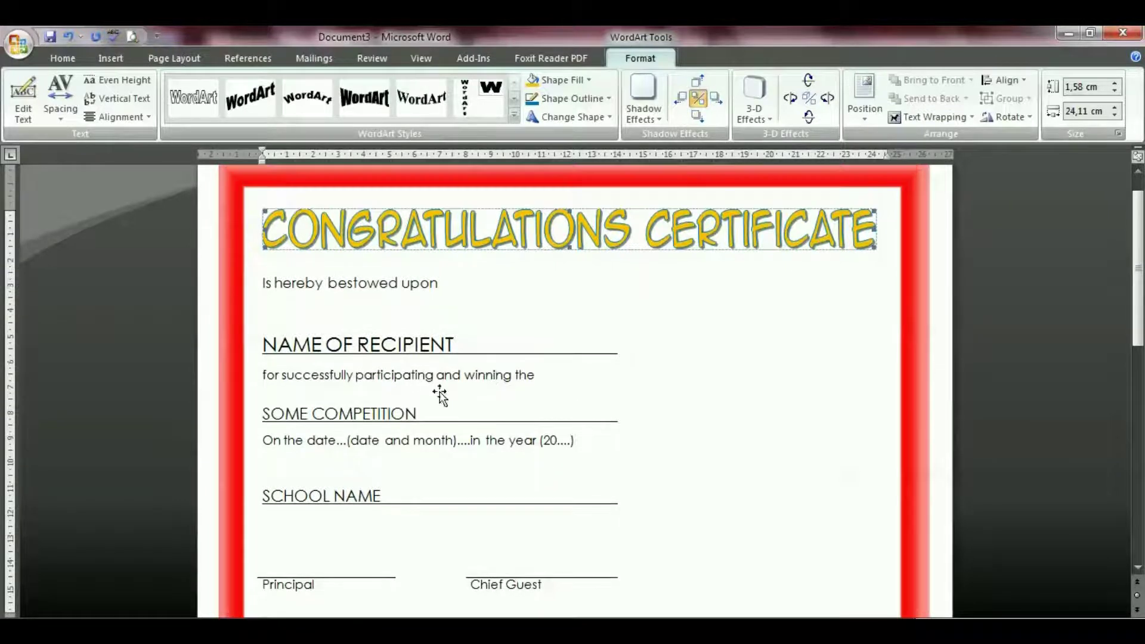
Step: Put square brackets around the placeholders so they read [SOME COMPETITION] and [SCHOOL NAME]
click(263, 413)
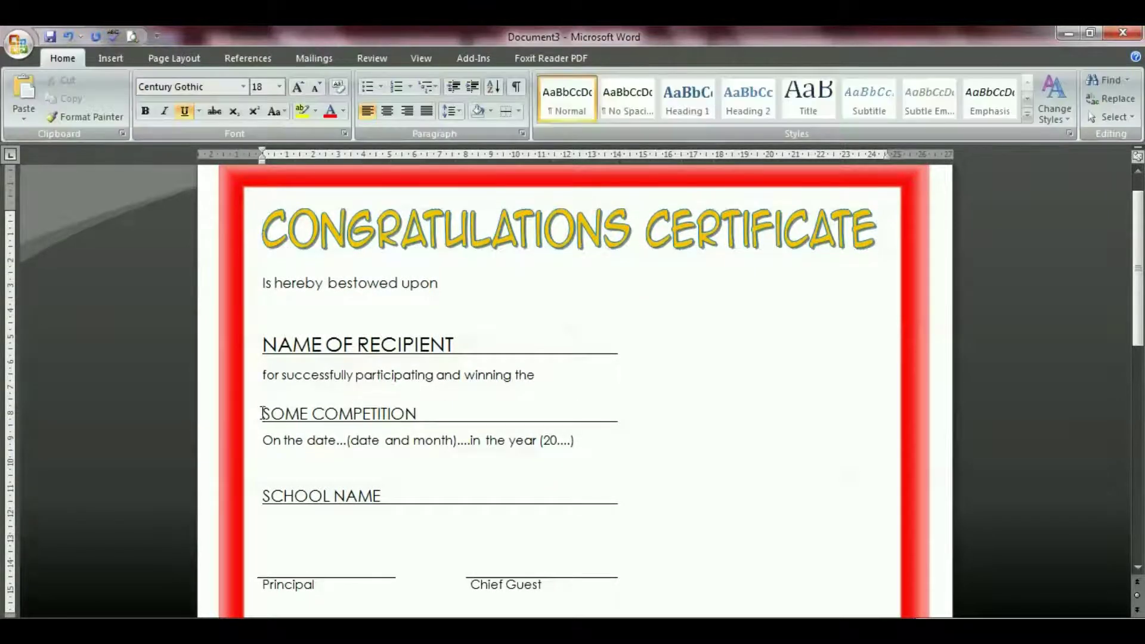
text([)
key(End)
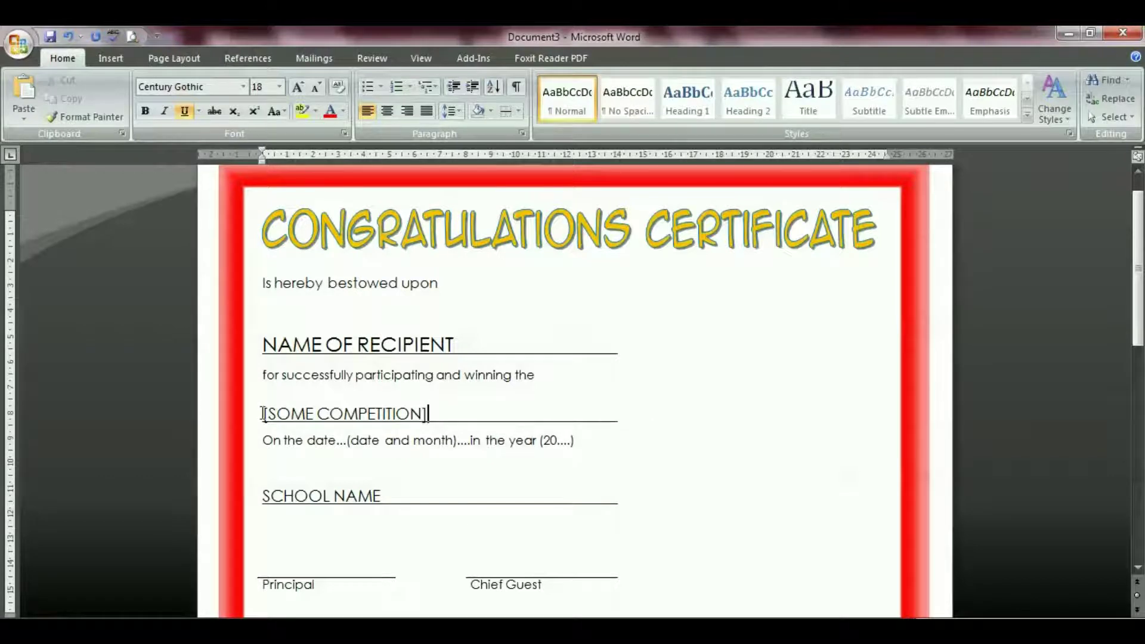
key(Down)
key(Down)
key(Home)
text([)
key(End)
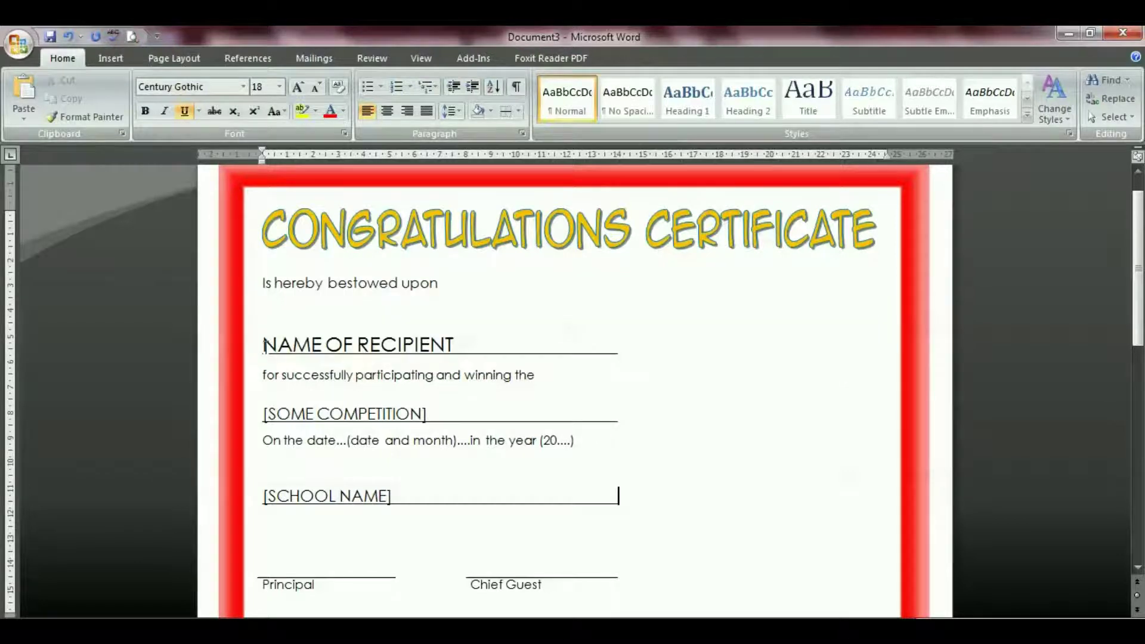
Step: Set the [SOME COMPETITION] and [SCHOOL NAME] lines to 16 pt
triple_click(324, 418)
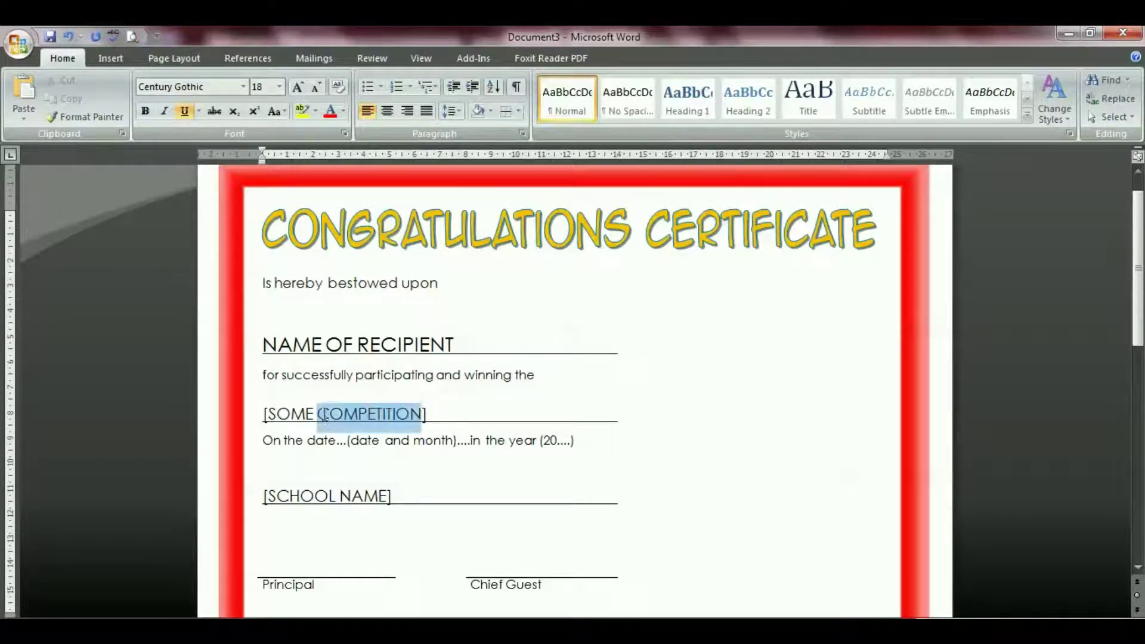
click(283, 90)
click(260, 195)
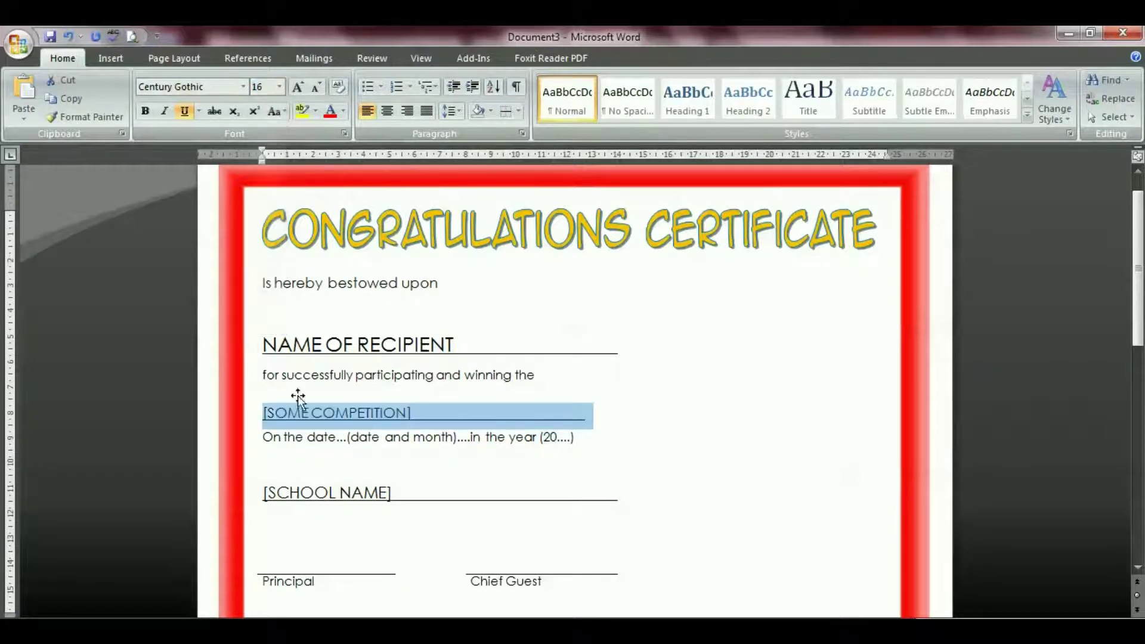
triple_click(322, 495)
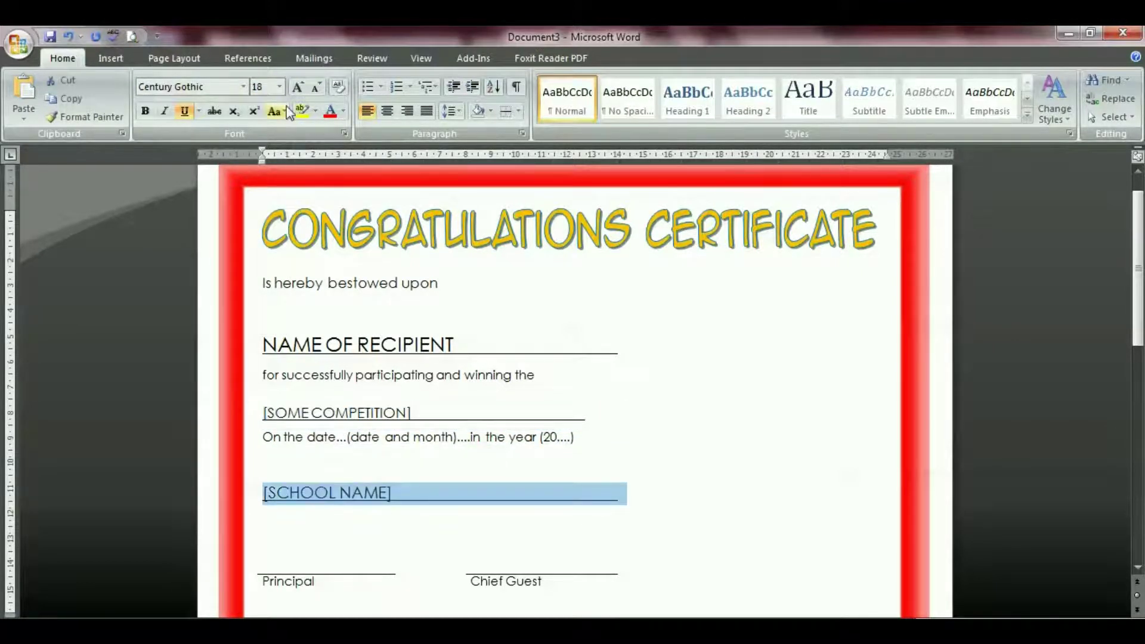
click(279, 87)
click(260, 191)
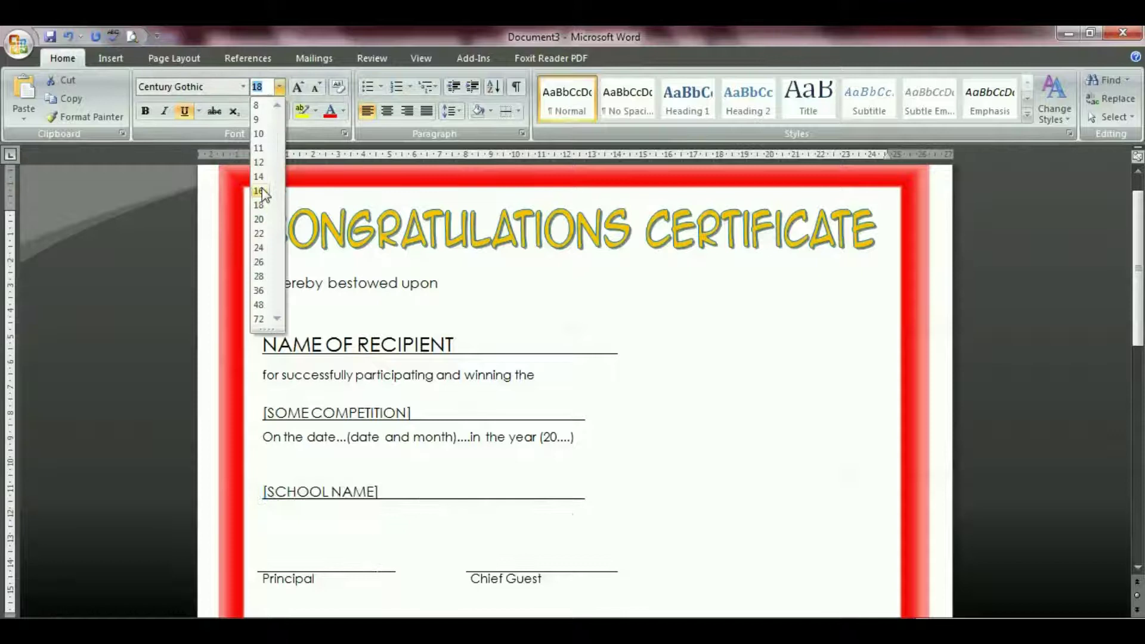
Step: Add a blank line after the 'winning the' participating line
click(541, 376)
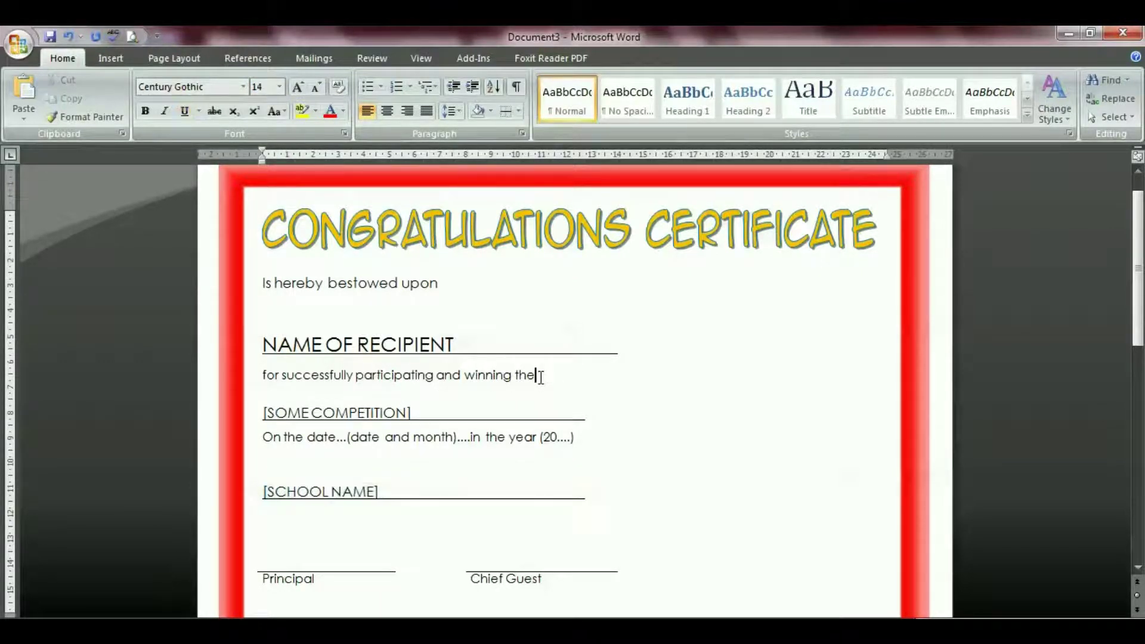
key(Return)
scroll(553, 403, down, 1)
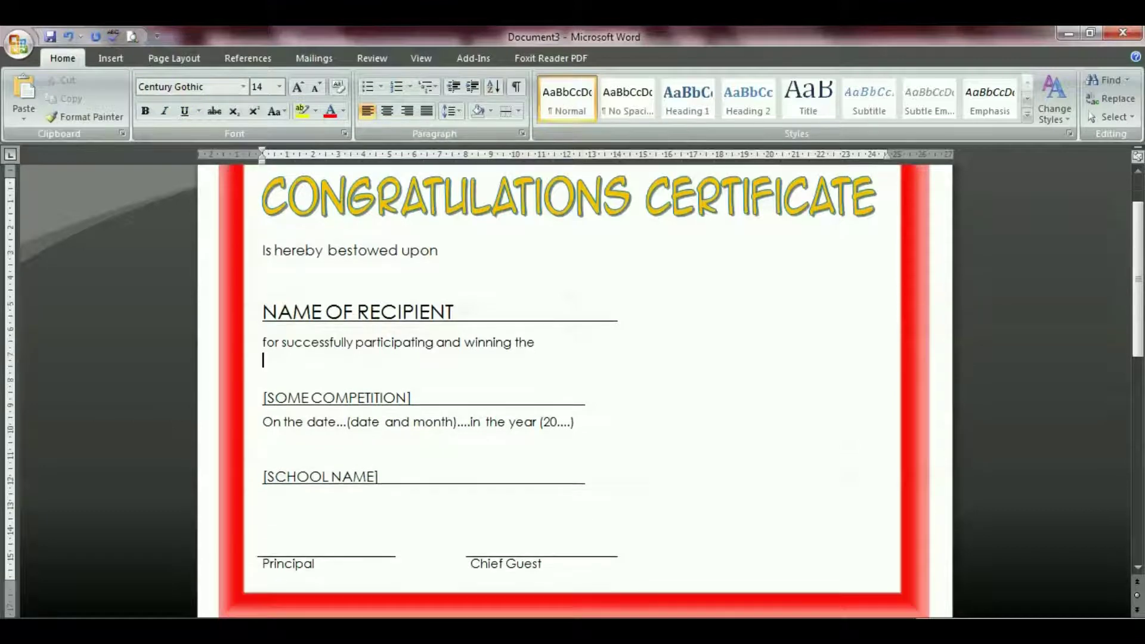
scroll(554, 403, up, 1)
scroll(554, 403, down, 2)
scroll(553, 404, up, 2)
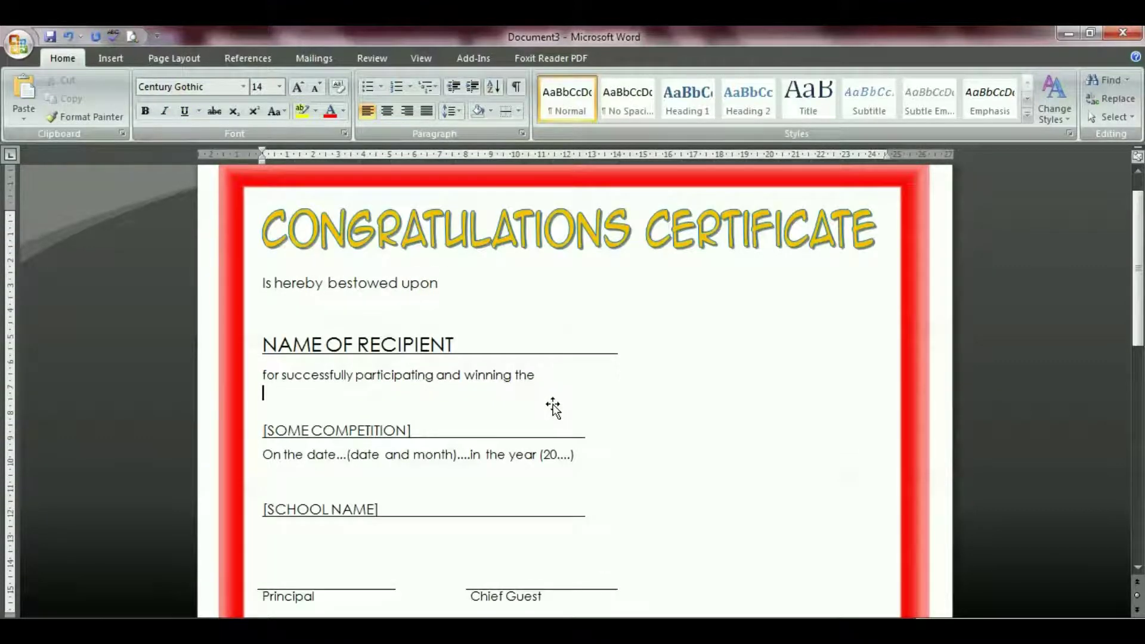
Step: Enlarge the 'Is hereby bestowed upon' line to 18 pt
triple_click(409, 289)
click(279, 87)
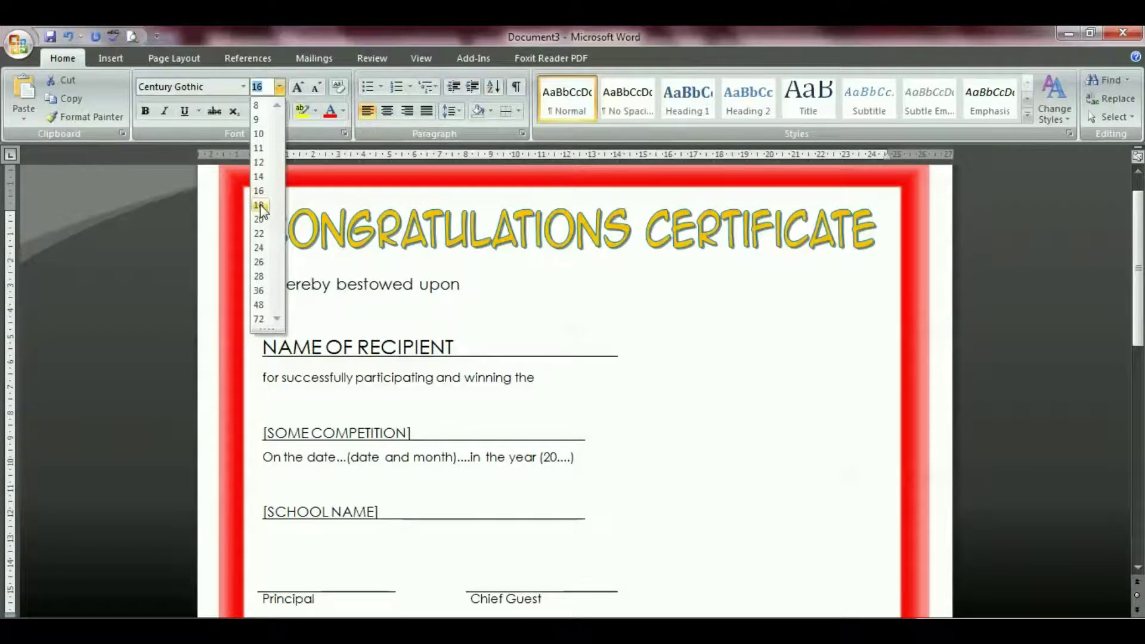
click(260, 206)
scroll(564, 304, down, 1)
scroll(563, 305, down, 1)
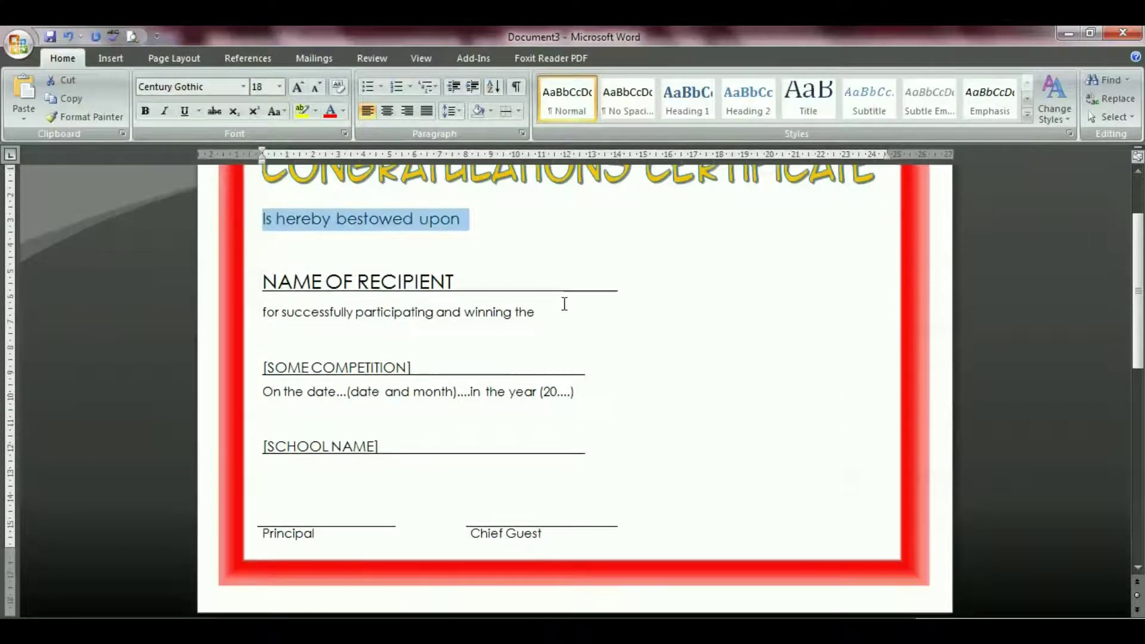
scroll(537, 310, up, 2)
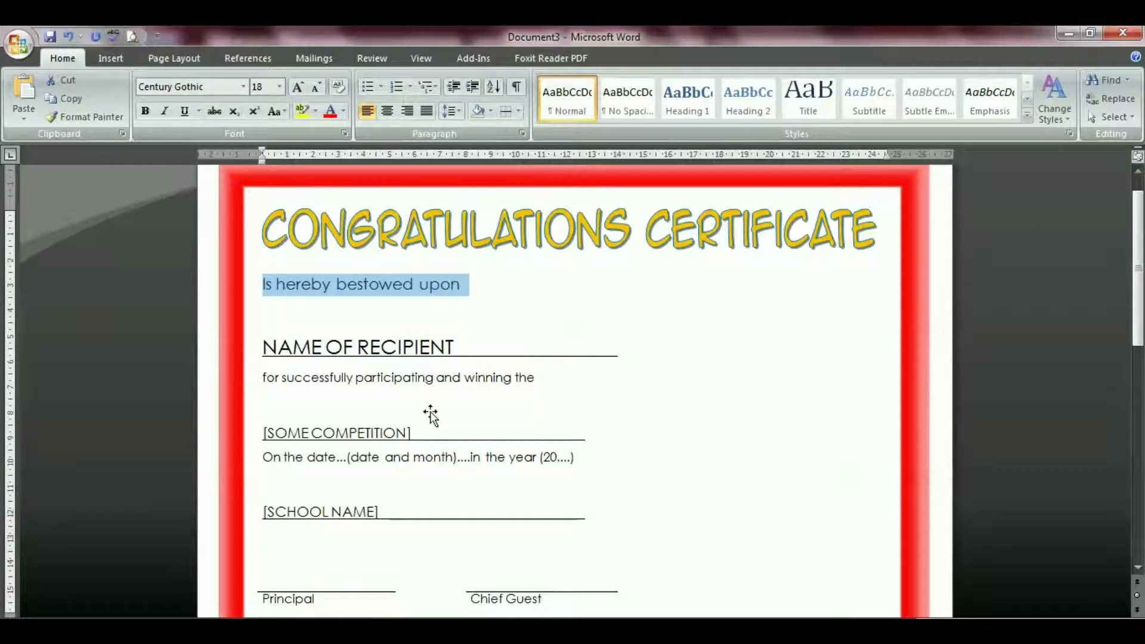
Step: Add space after the [SOME COMPETITION] paragraph and remove the empty line above [SCHOOL NAME]
click(589, 433)
click(452, 111)
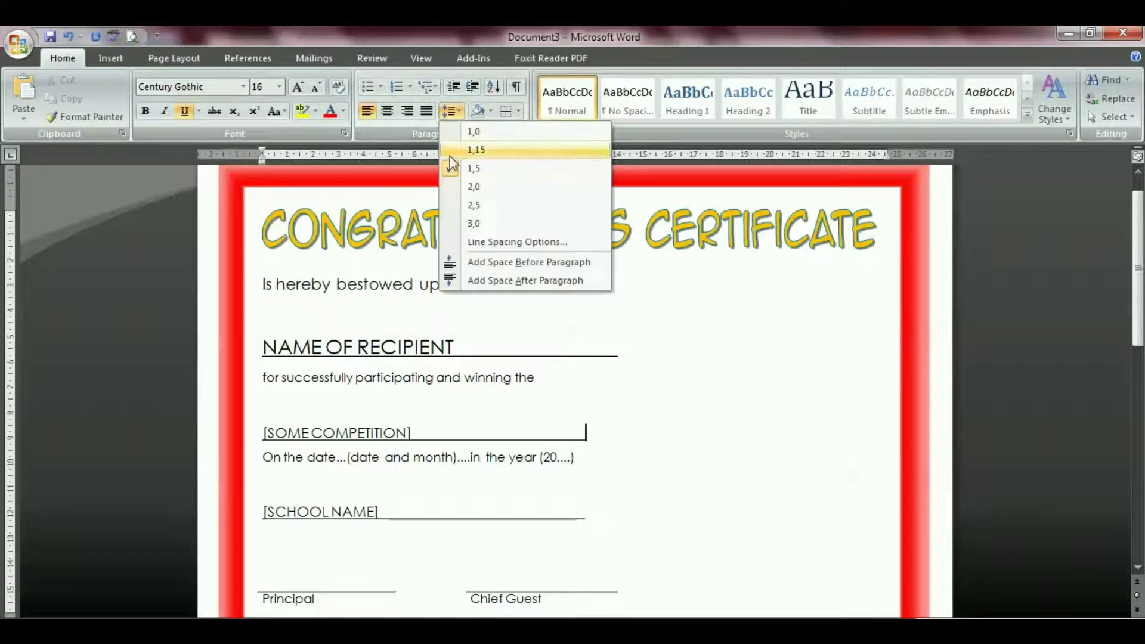
click(507, 281)
scroll(500, 245, down, 1)
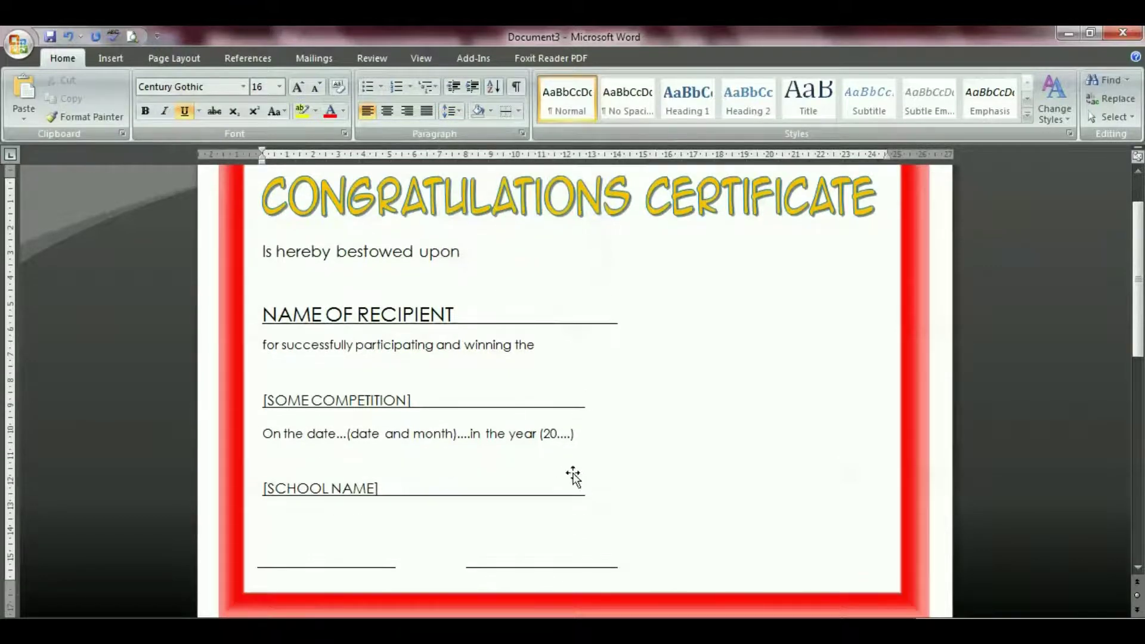
click(935, 469)
key(BackSpace)
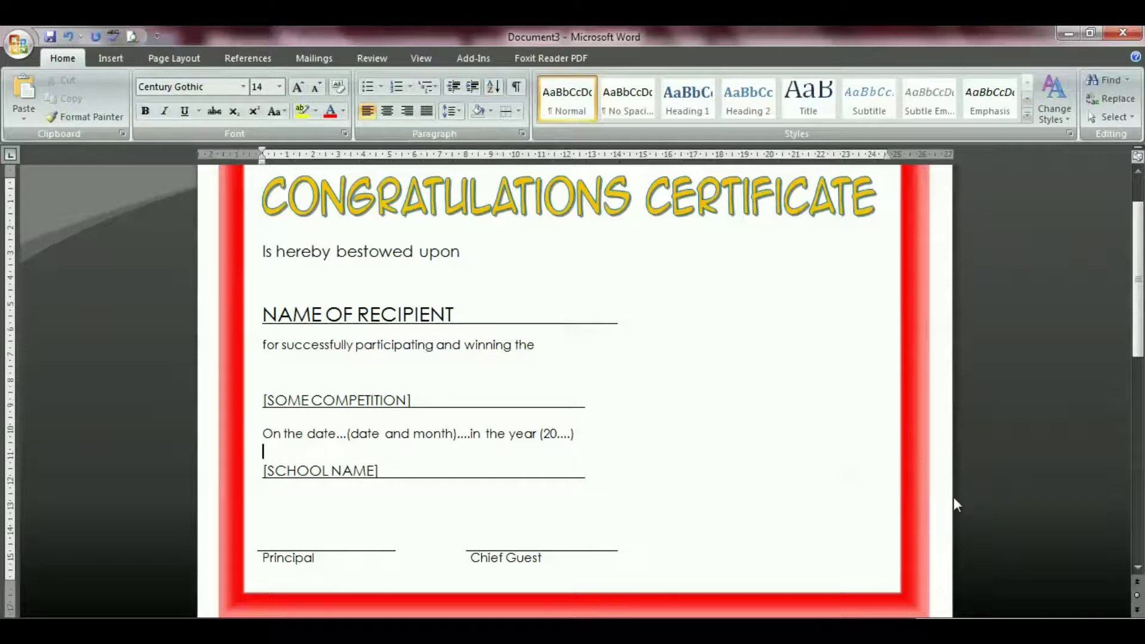
scroll(954, 496, up, 1)
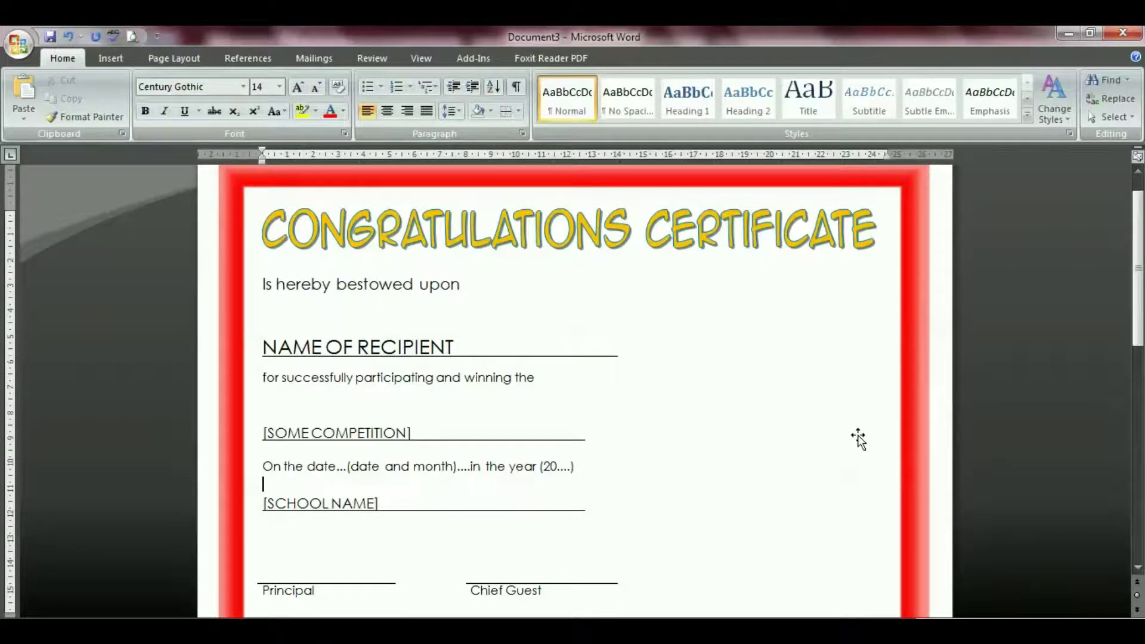
scroll(859, 440, down, 1)
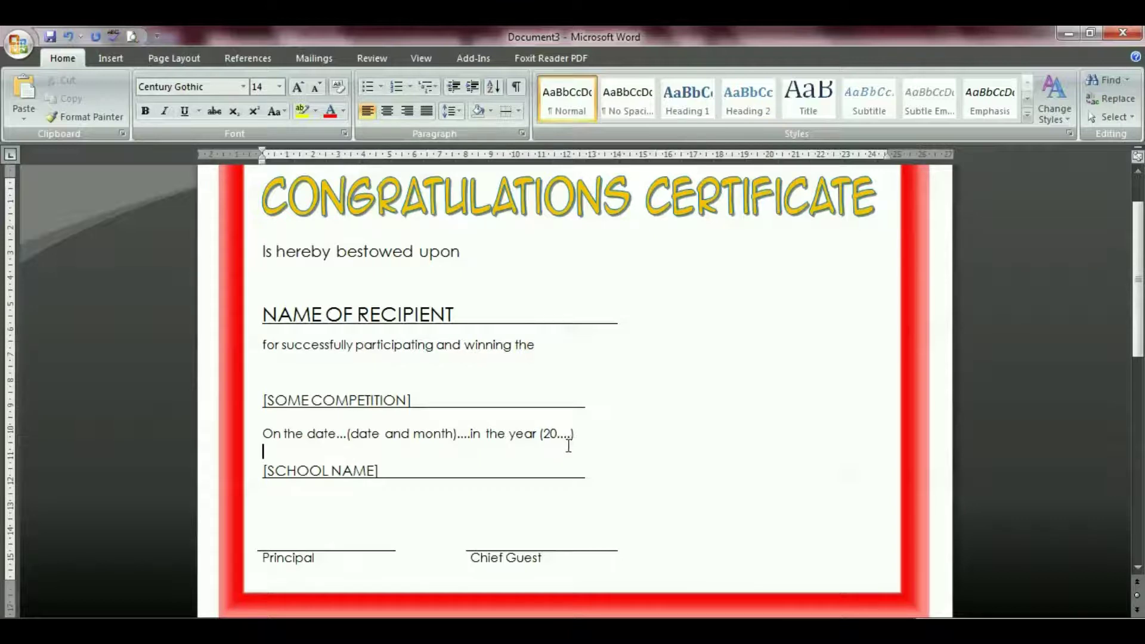
Step: Lengthen the underlines after [SCHOOL NAME] and [SOME COMPETITION] with tabs
click(587, 475)
key(Tab)
click(585, 406)
key(Tab)
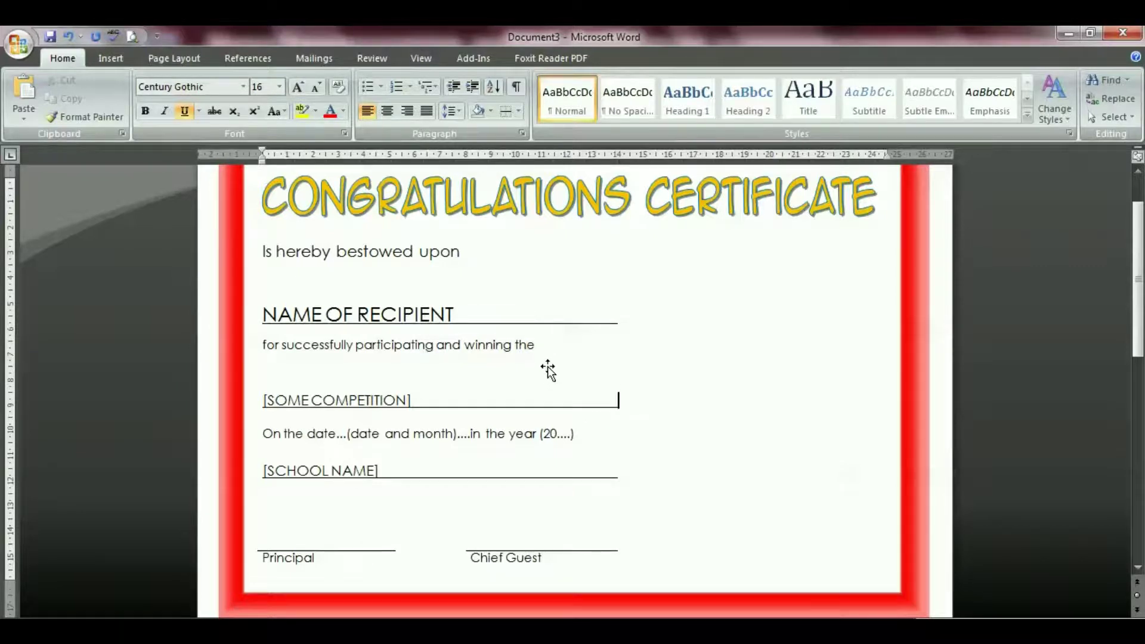
Step: Remove the empty line above [SOME COMPETITION], apply 1,5 line spacing, and add a line above the signatures
key(Up)
key(Delete)
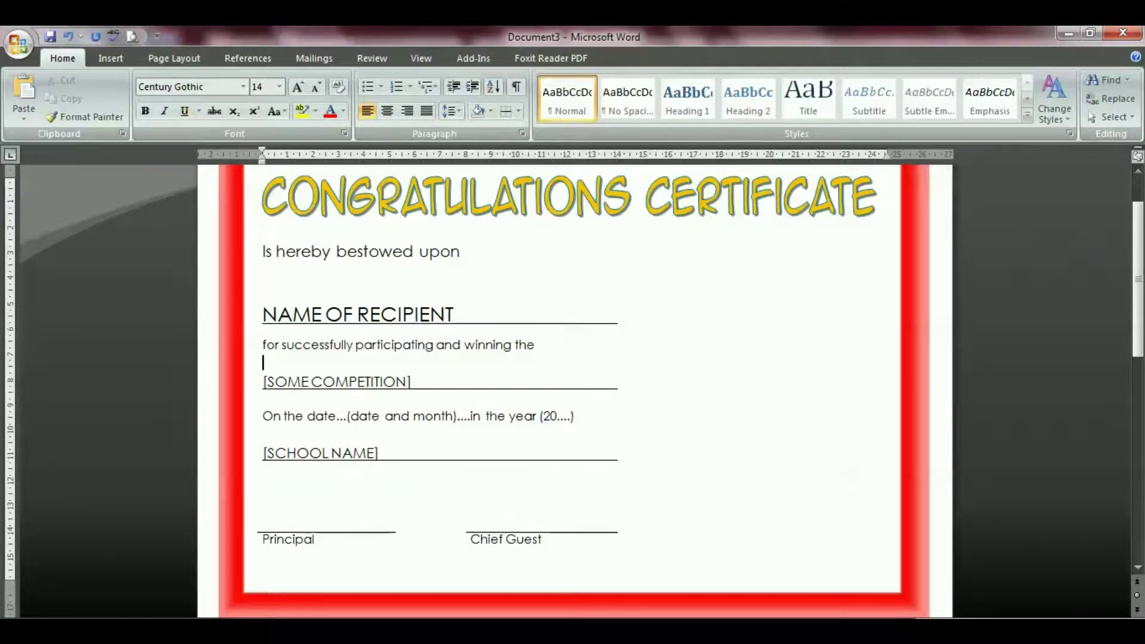
click(451, 111)
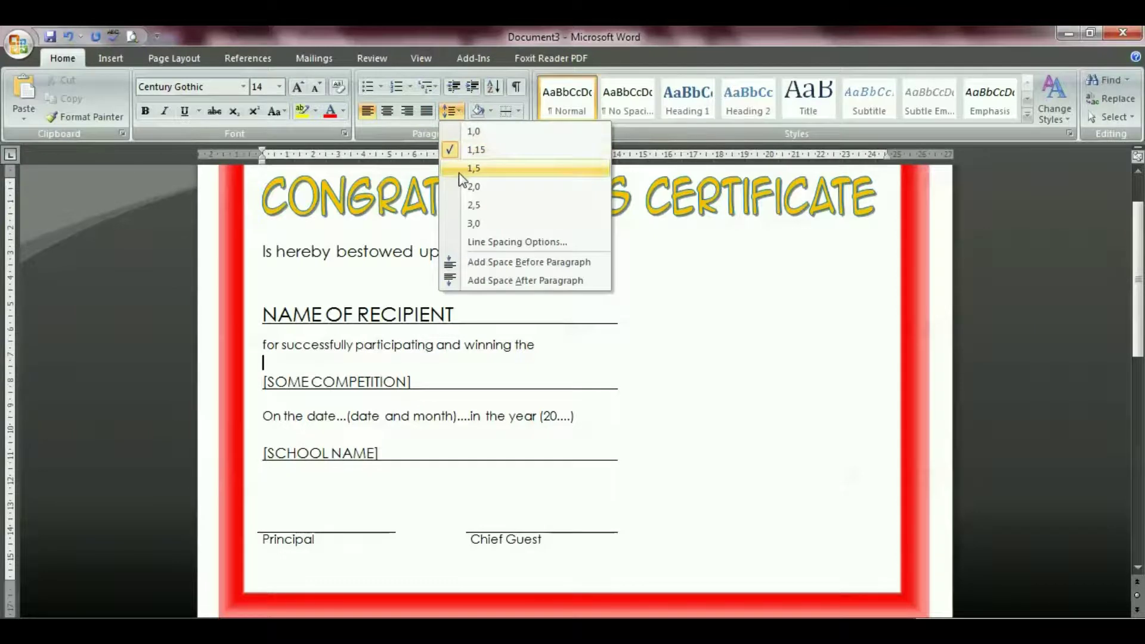
click(460, 172)
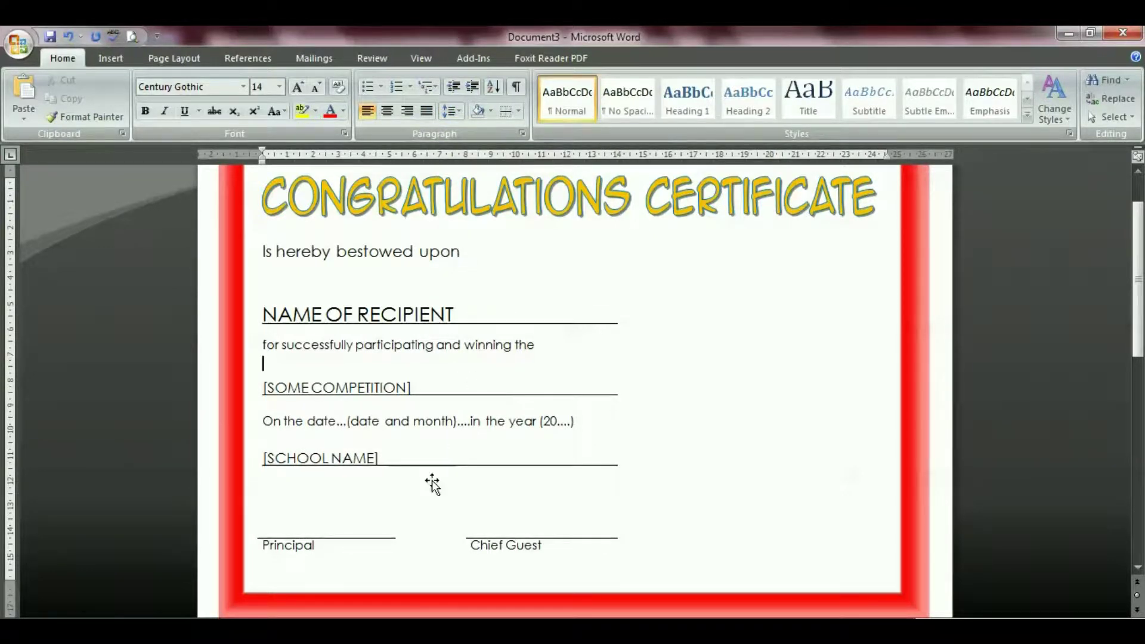
key(Return)
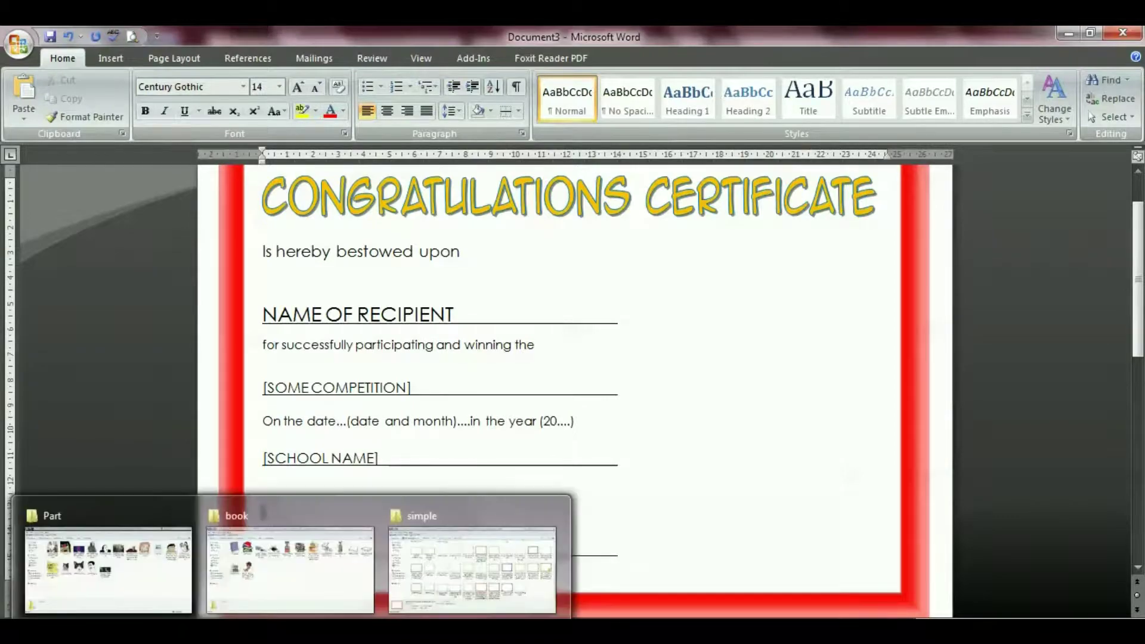
Step: Copy girl-reading-hi.png from the clipart folder in Explorer
click(287, 591)
click(907, 206)
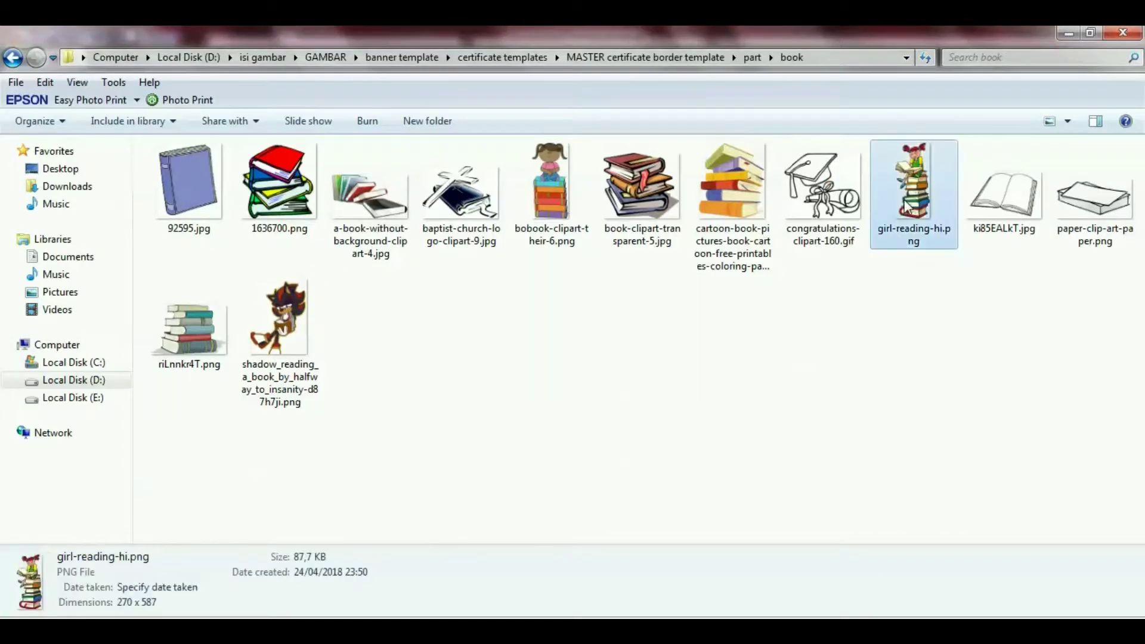
right_click(907, 206)
click(916, 548)
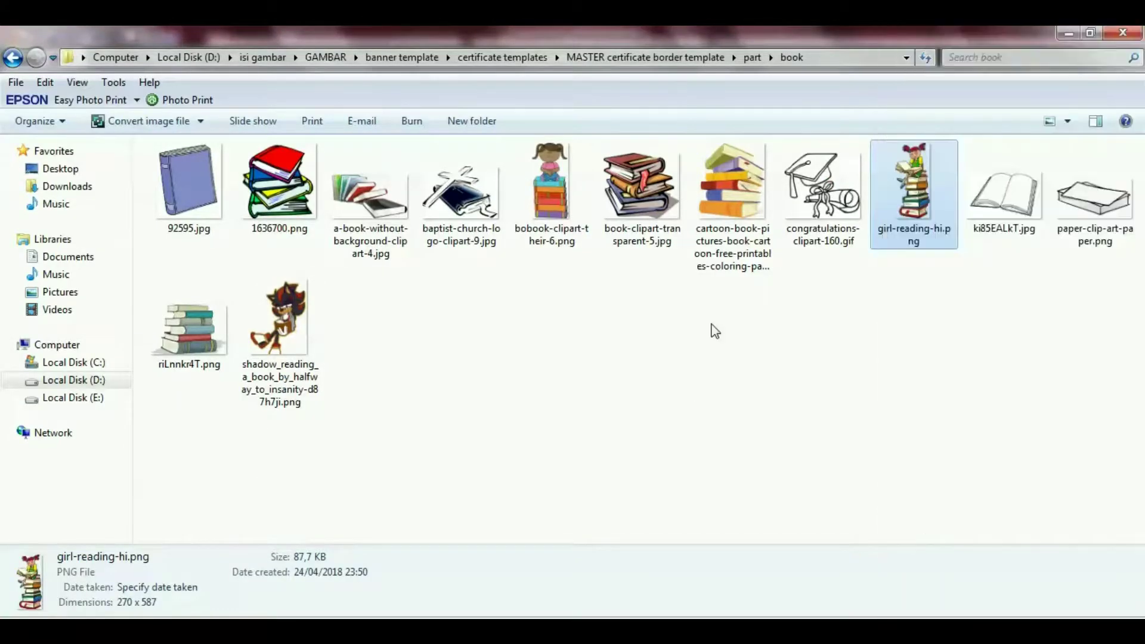
click(507, 631)
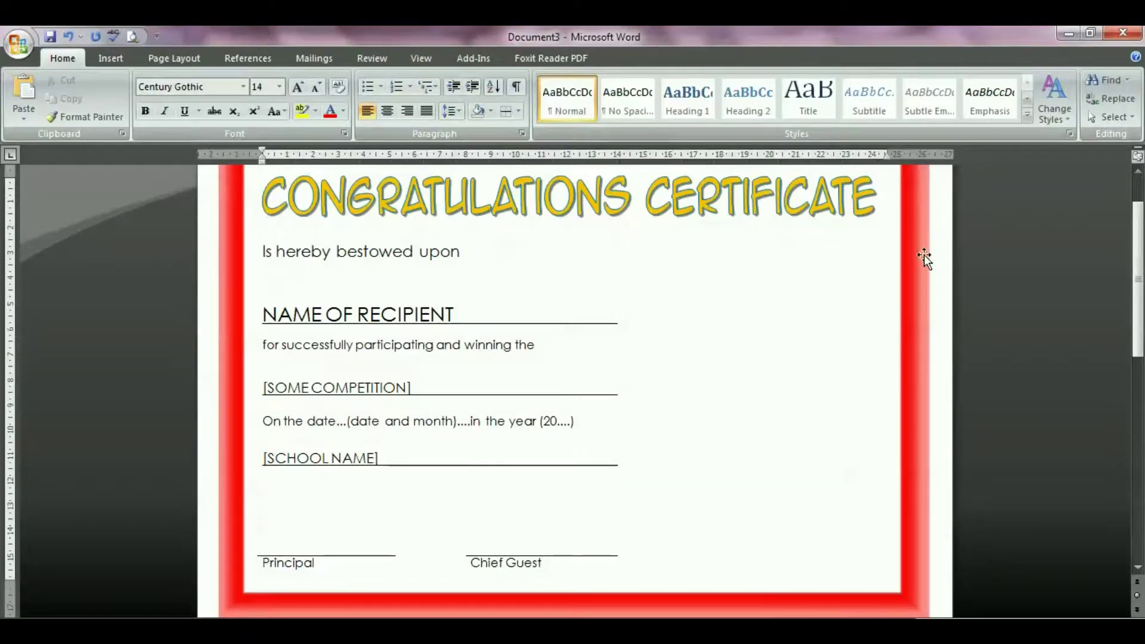
Step: Paste the girl-reading picture after 'Is hereby bestowed upon' and set its height to 5 cm
click(948, 244)
right_click(947, 243)
click(957, 289)
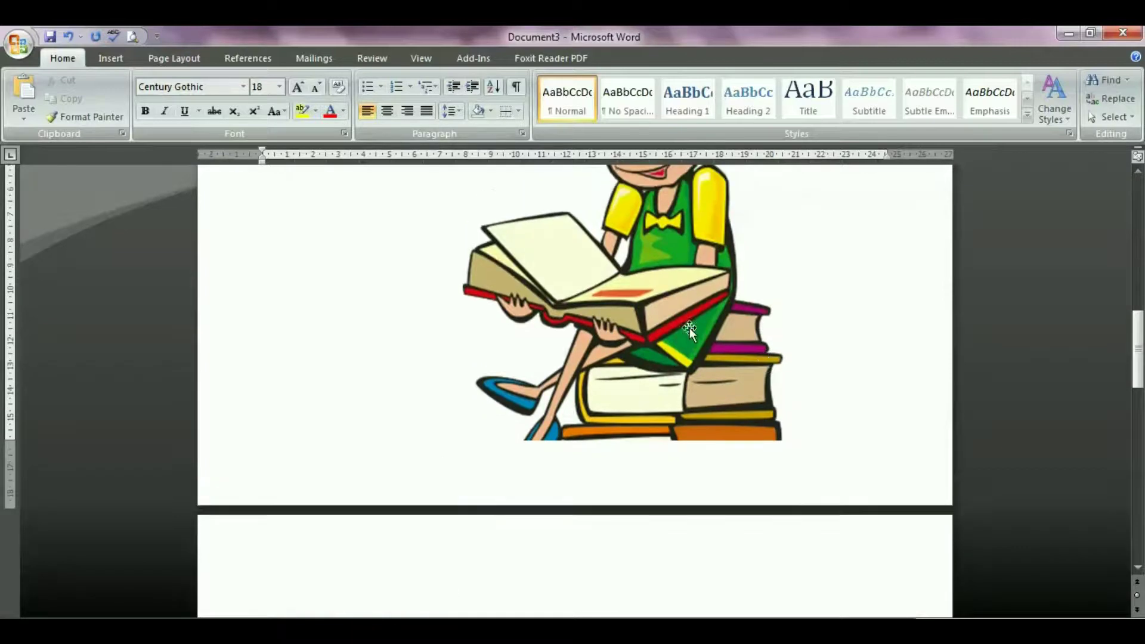
click(690, 328)
click(637, 58)
triple_click(1075, 87)
text(5)
key(Return)
Step: Set the picture's wrapping to In Front of Text and drag it to the right side
click(884, 120)
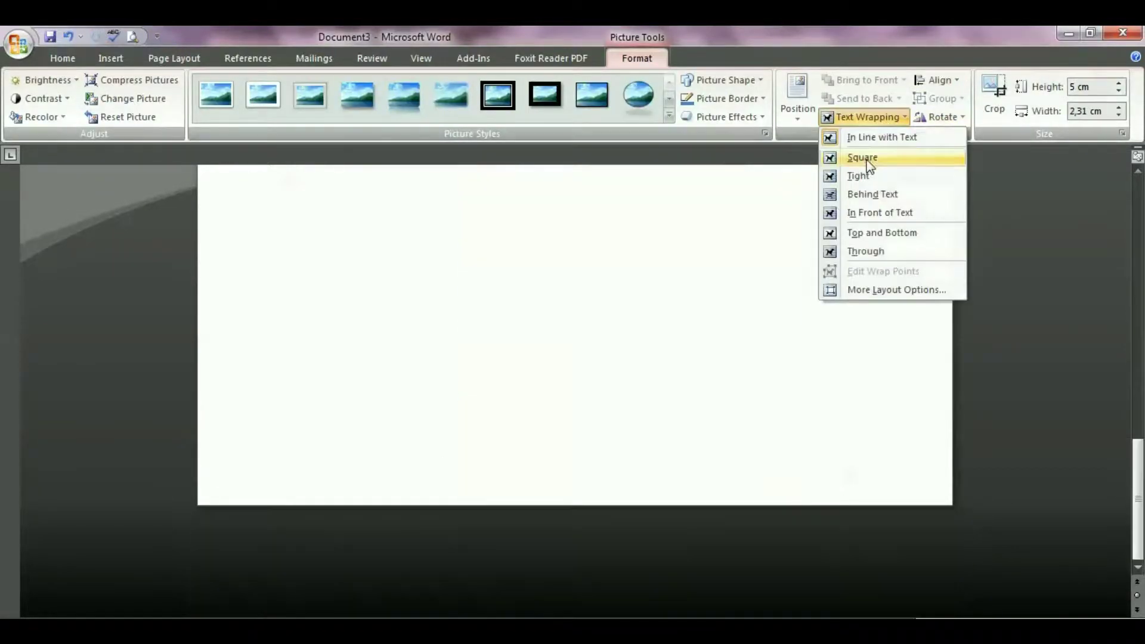
click(862, 214)
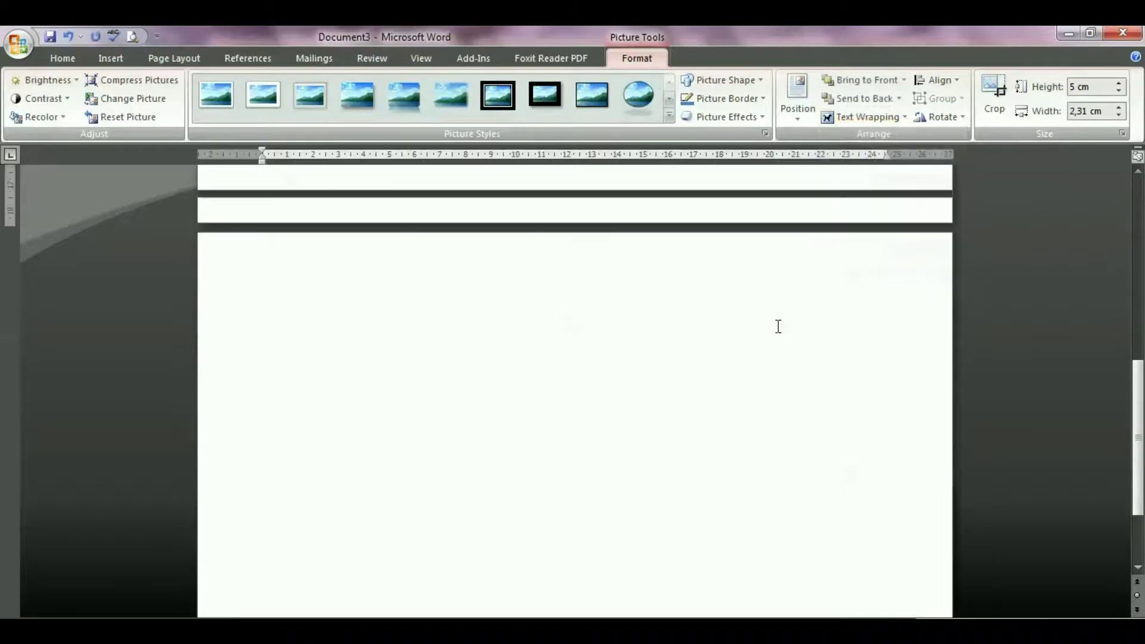
scroll(776, 326, up, 5)
scroll(774, 327, up, 3)
drag(291, 317, 851, 421)
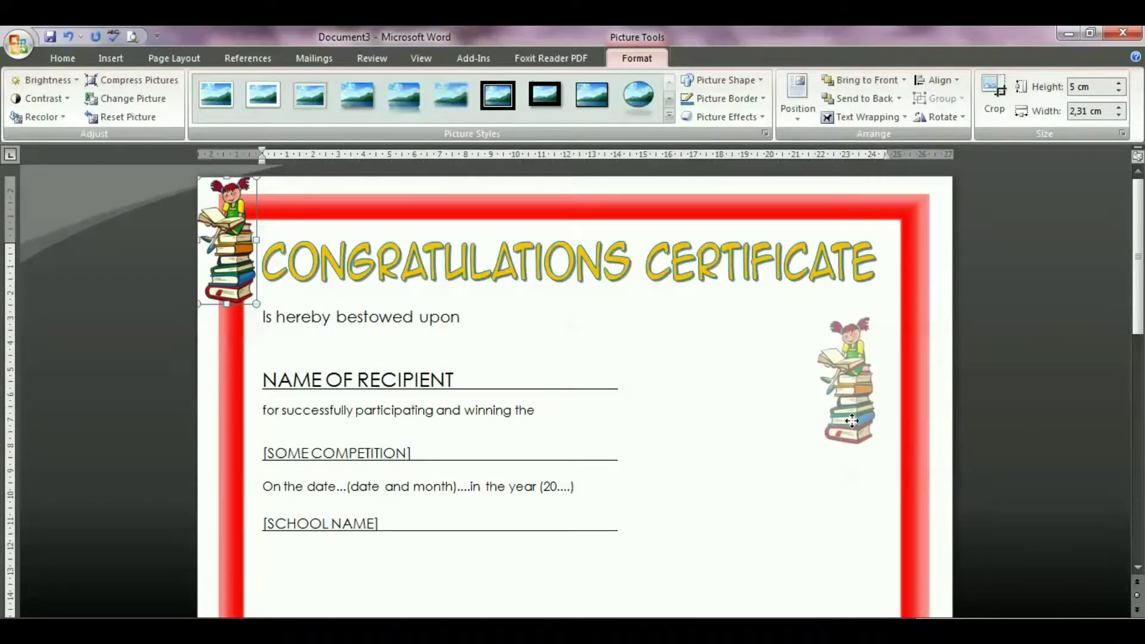
Step: Drag the picture's corners to enlarge it to 13,66 cm tall by 6,27 cm wide, then deselect it
scroll(821, 330, down, 5)
drag(822, 281, 732, 406)
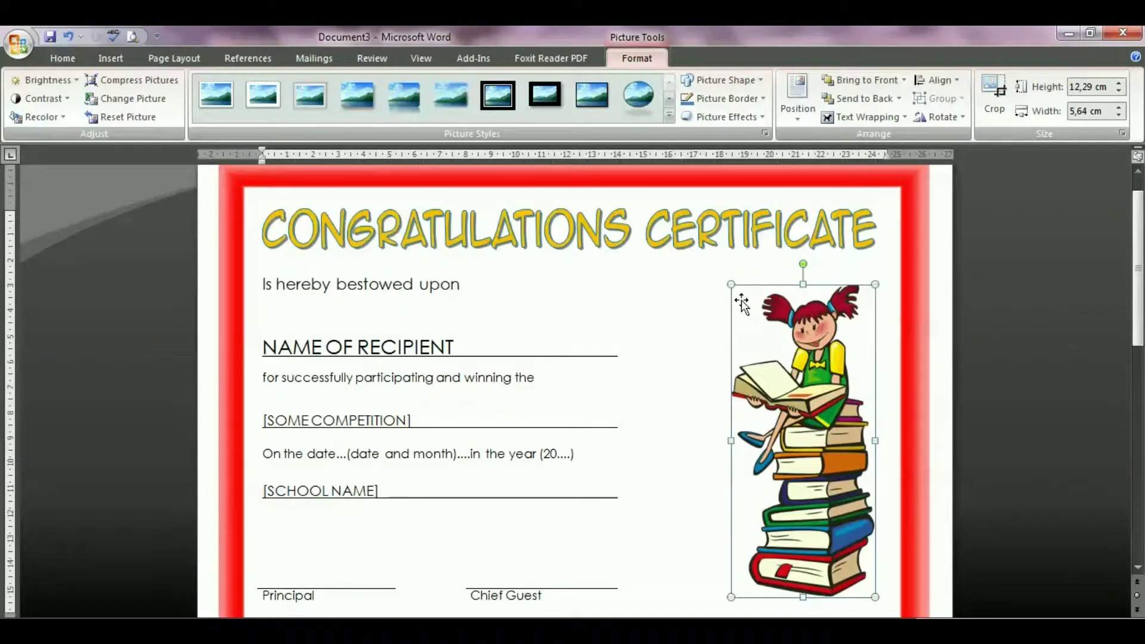
drag(732, 285, 721, 262)
scroll(811, 384, down, 2)
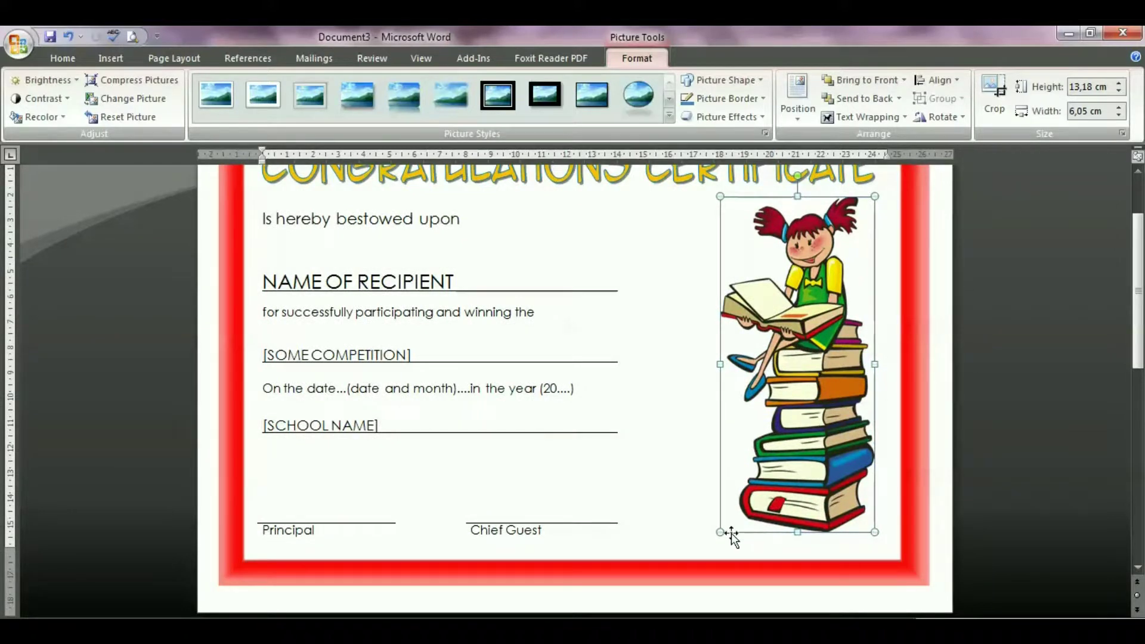
drag(718, 531, 714, 543)
scroll(868, 358, up, 3)
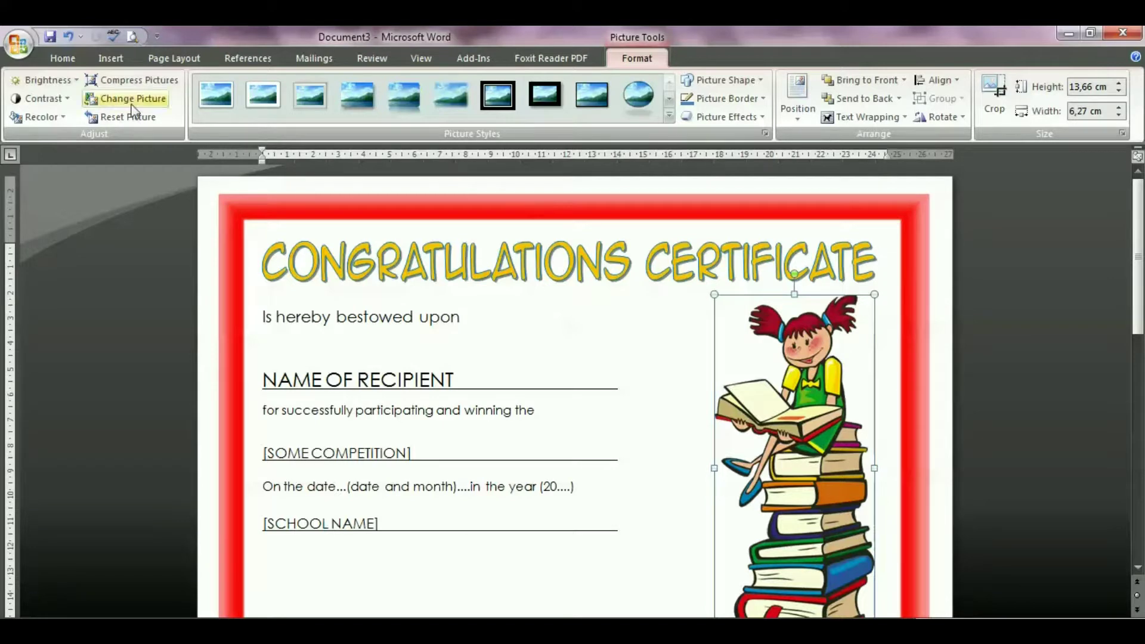
click(44, 80)
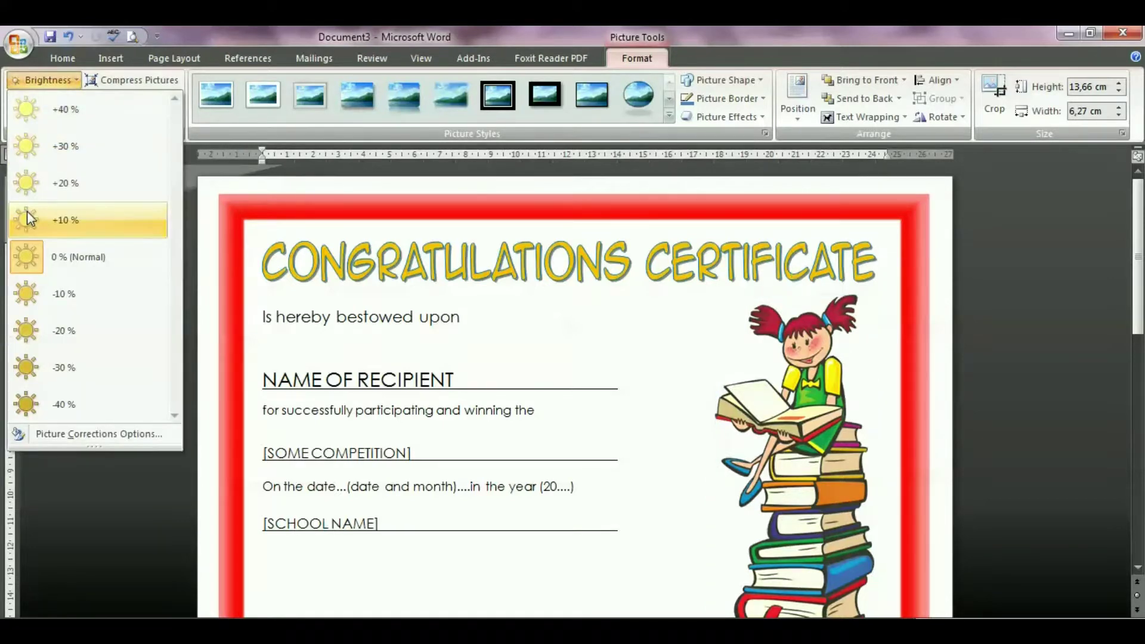
key(Escape)
click(939, 295)
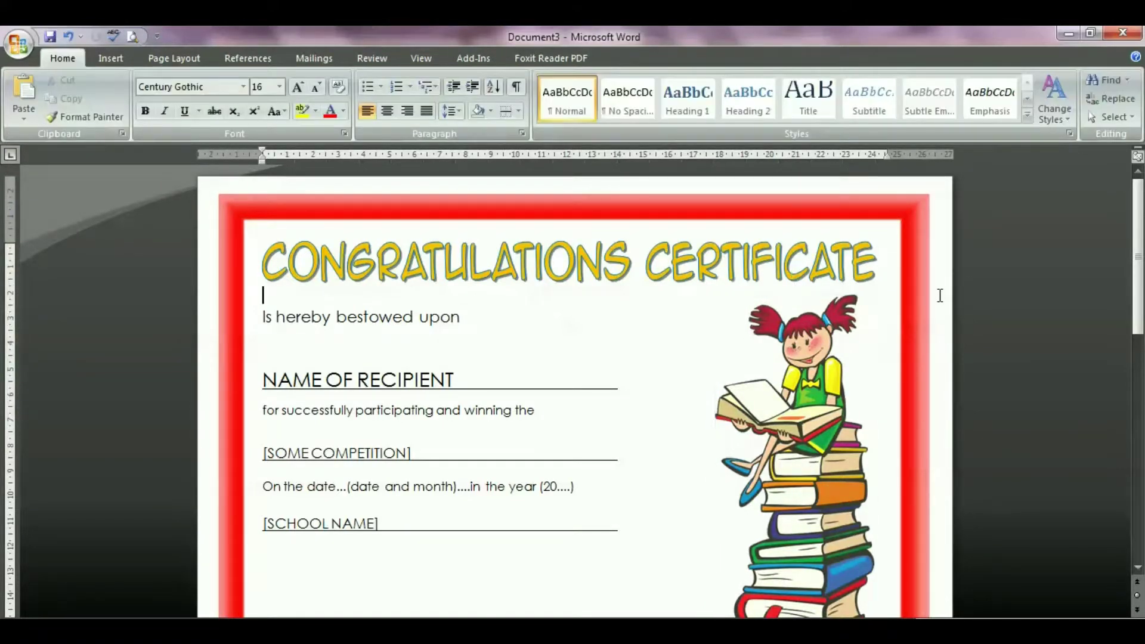
Step: Minimize the ribbon and view the finished certificate in Print Preview
scroll(940, 295, down, 2)
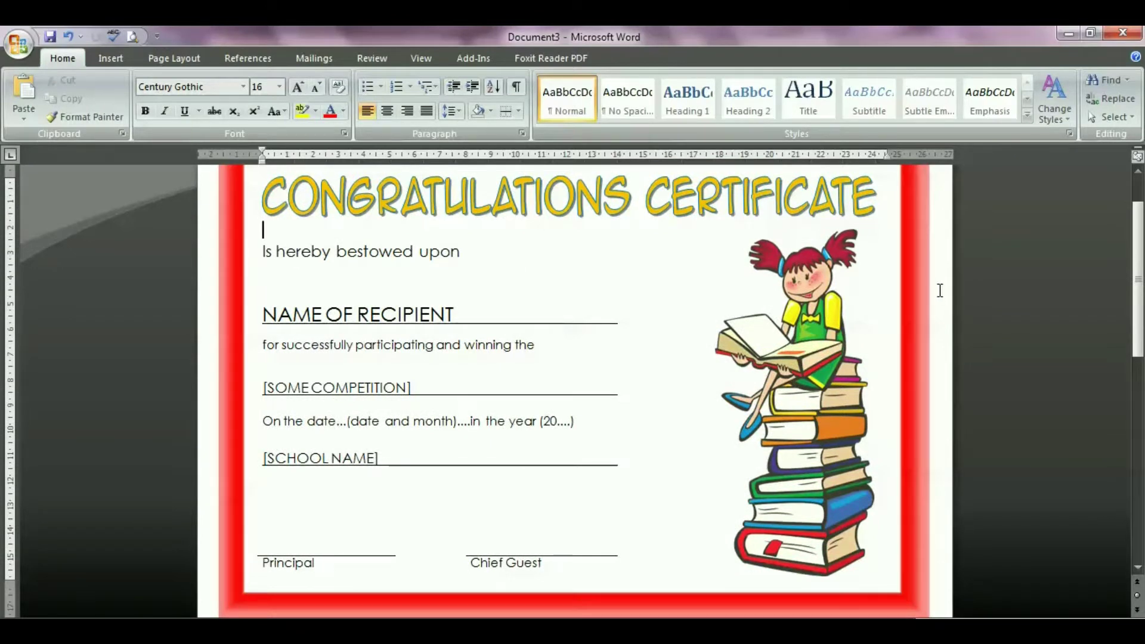
scroll(940, 290, up, 2)
right_click(665, 62)
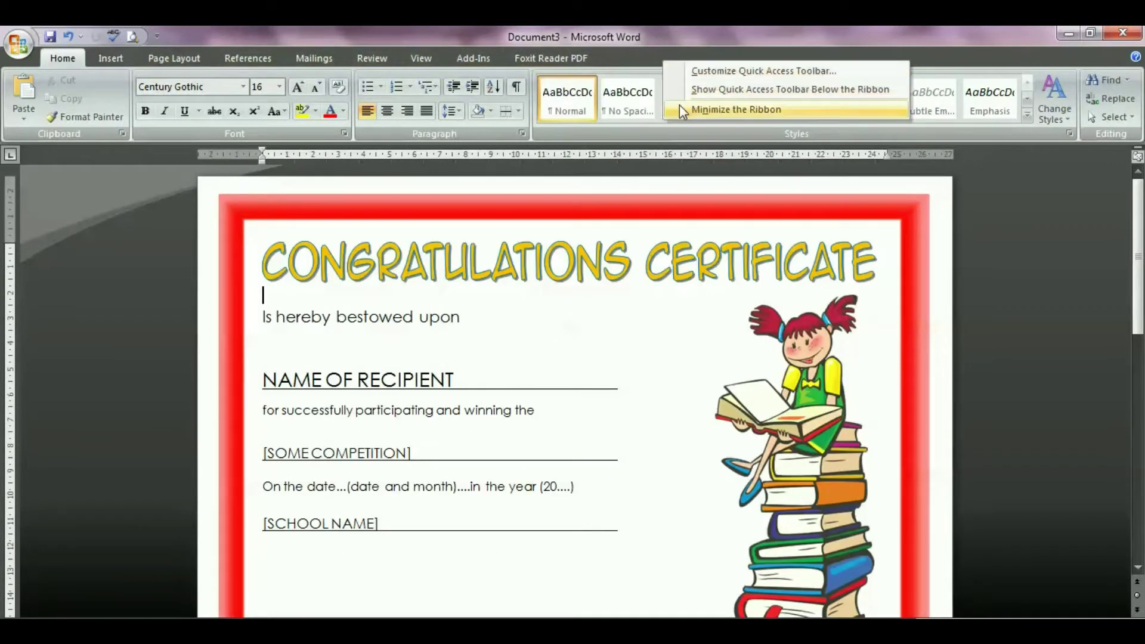
click(682, 110)
click(132, 37)
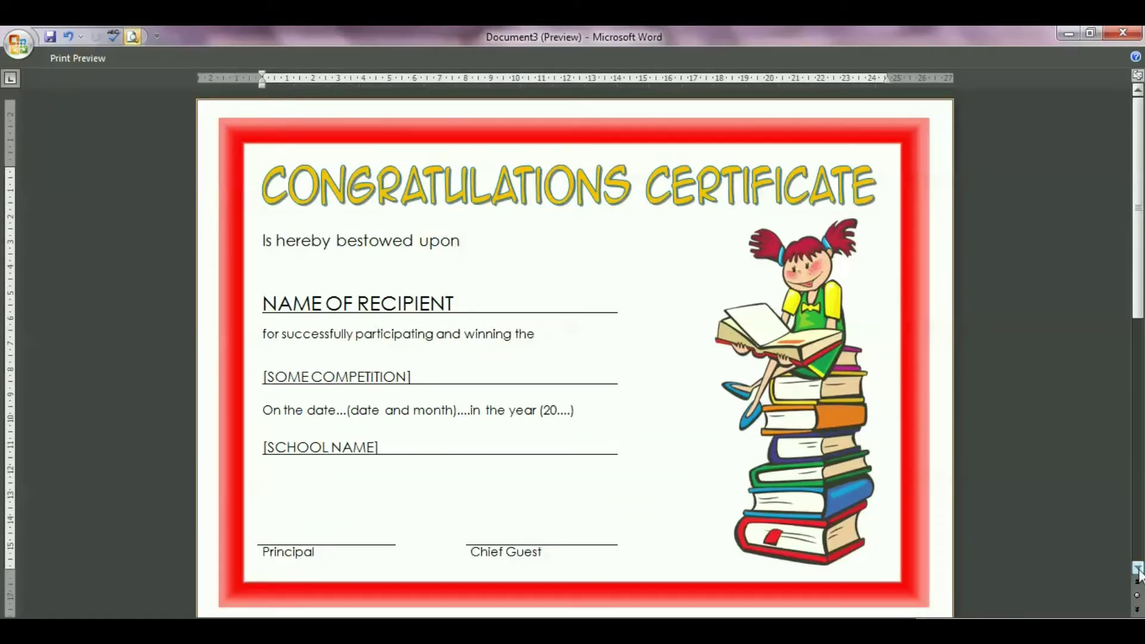
click(1137, 567)
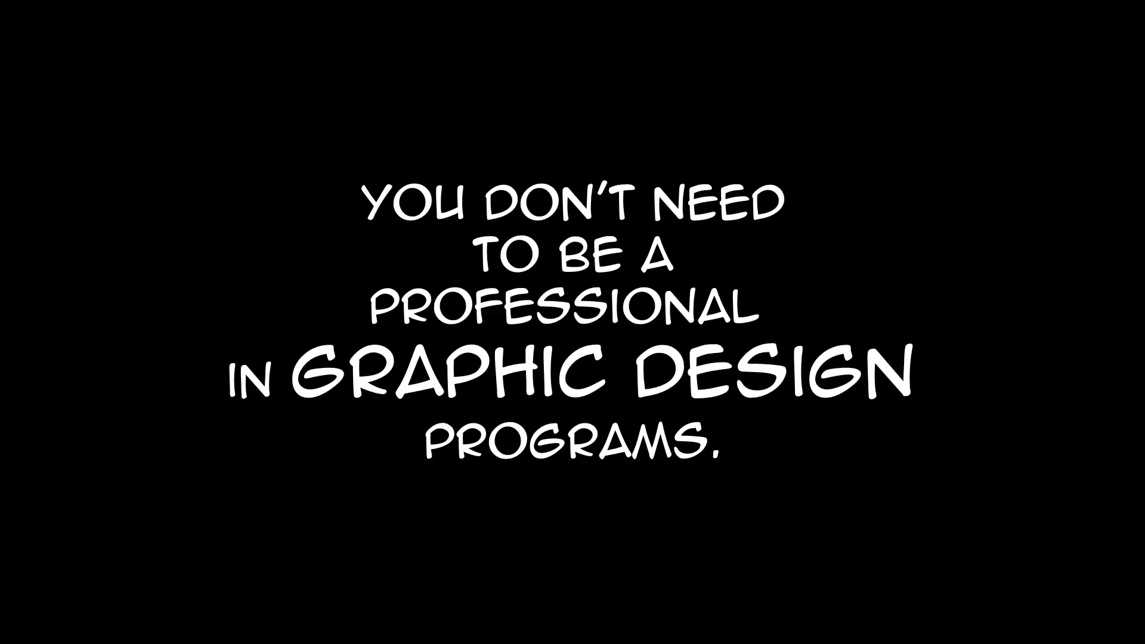